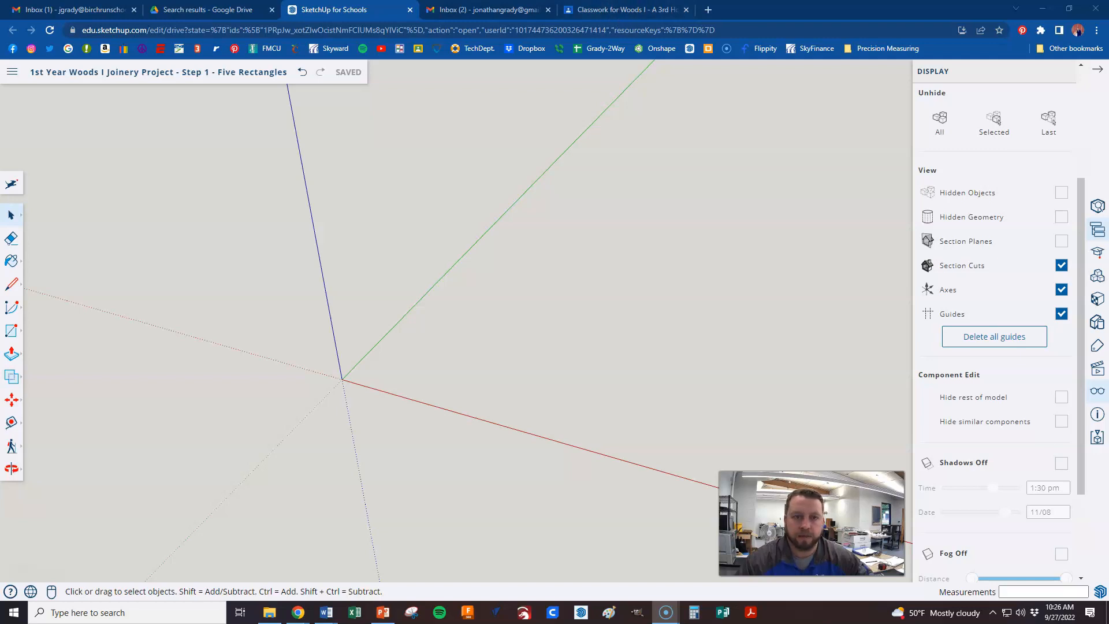
Review the Classroom assignment instructions and display the Entity Info and Outliner beside the SketchUp model
left_click(598, 10)
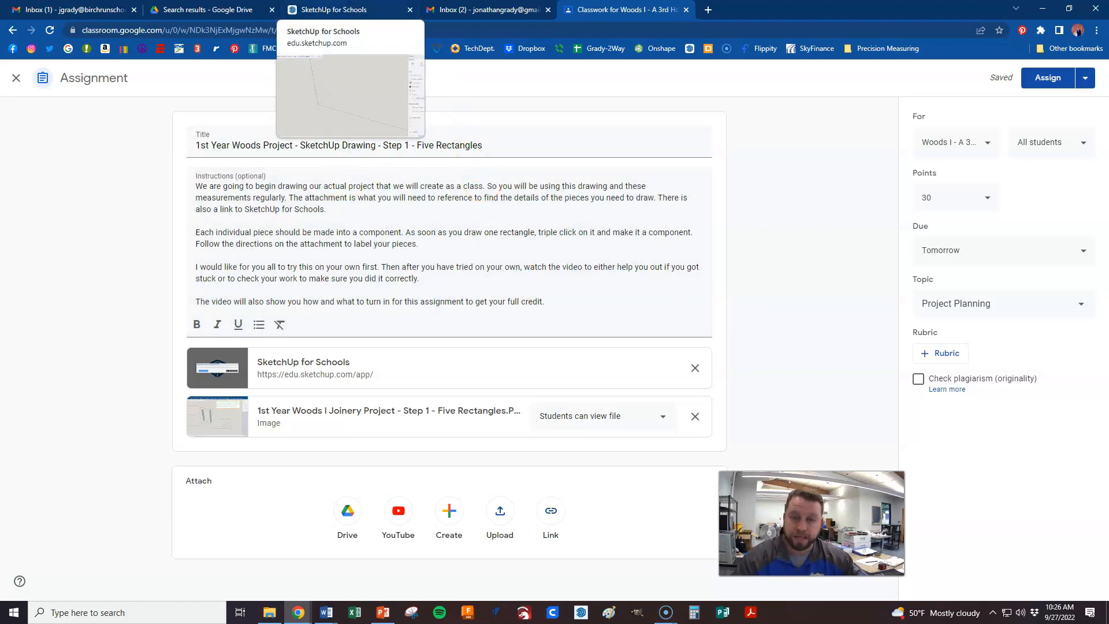
left_click(341, 13)
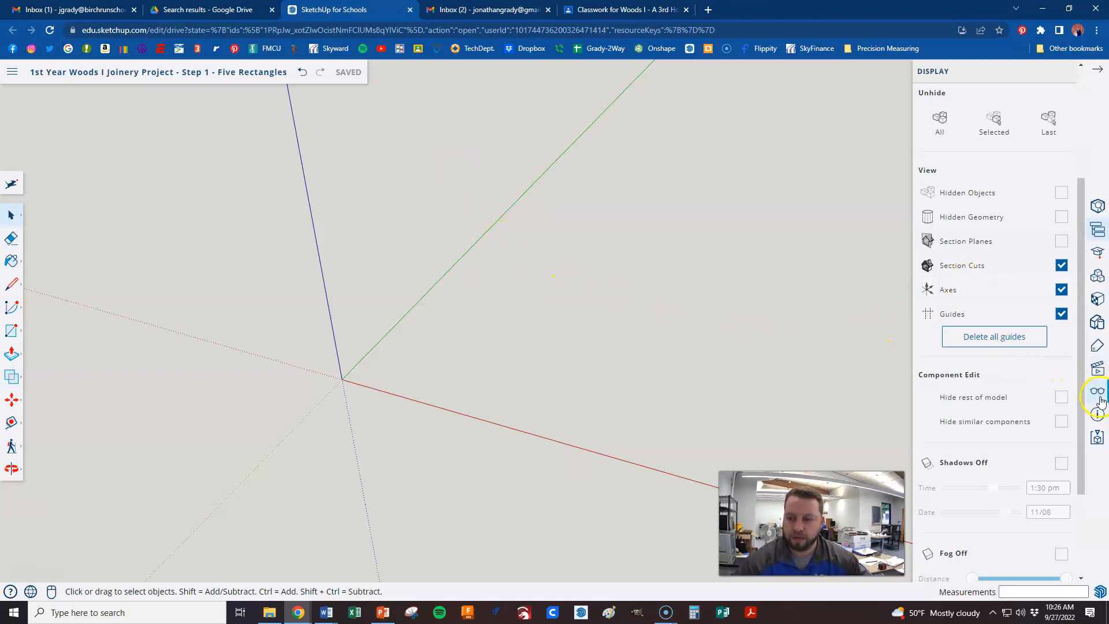
left_click(1099, 226)
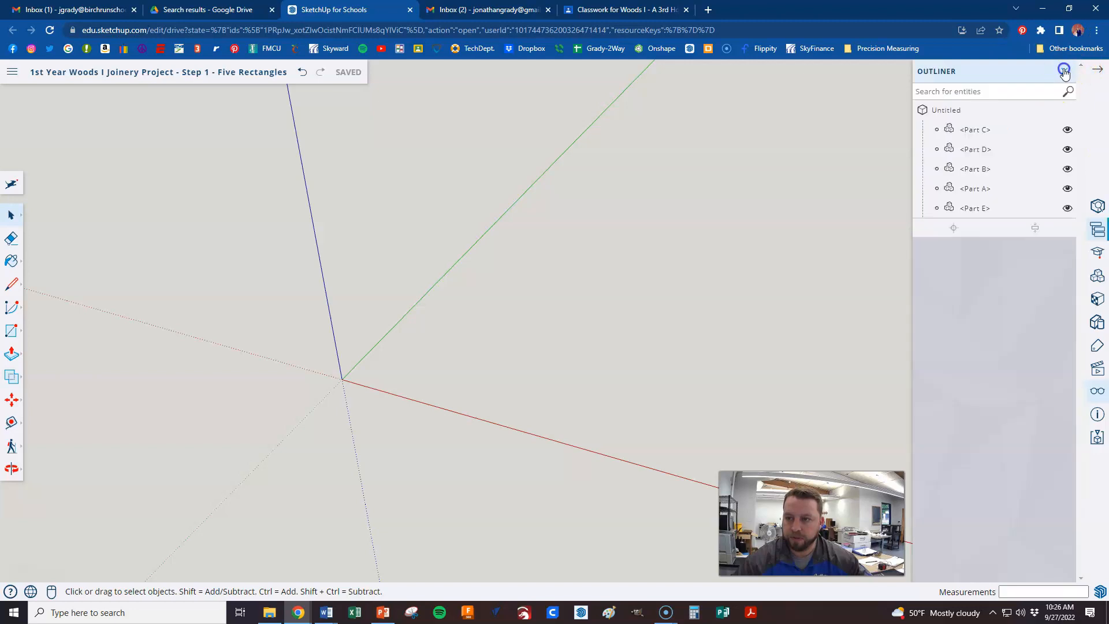
left_click(1100, 208)
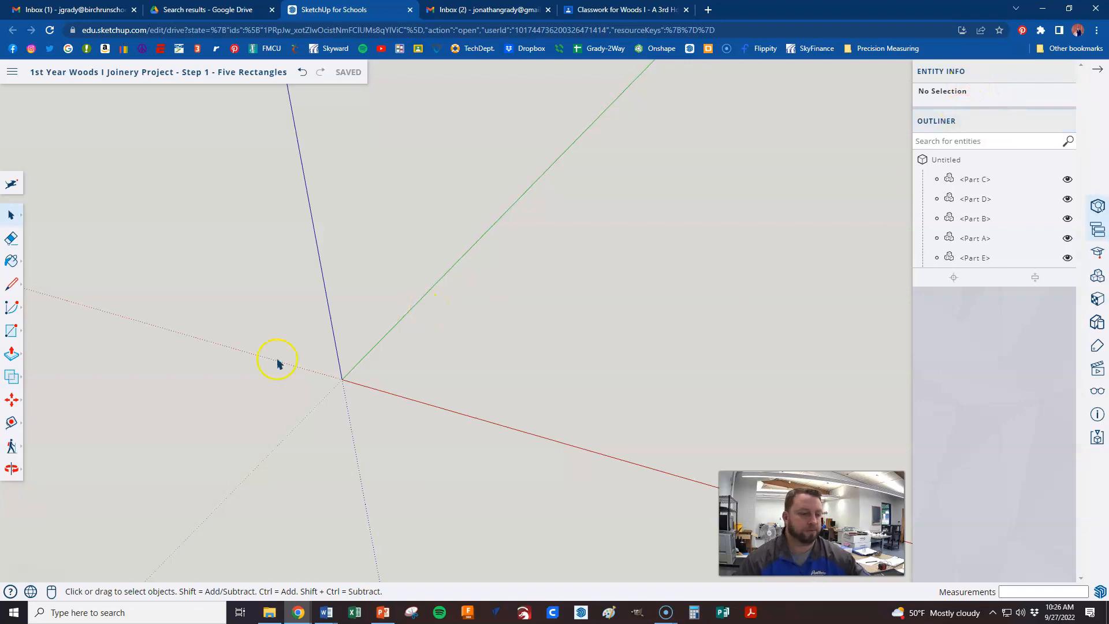
Draw a 9.25 by 3 inch rectangle on the ground plane from the origin, with its long side along the red axis
left_click(10, 332)
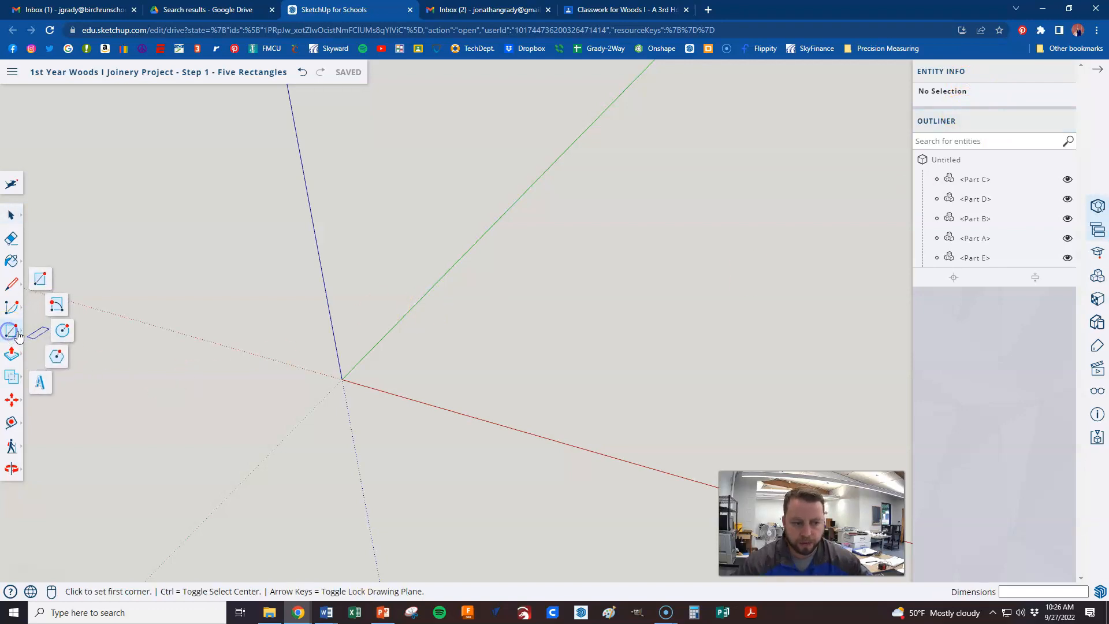
left_click(342, 379)
left_click_drag(342, 379, 633, 389)
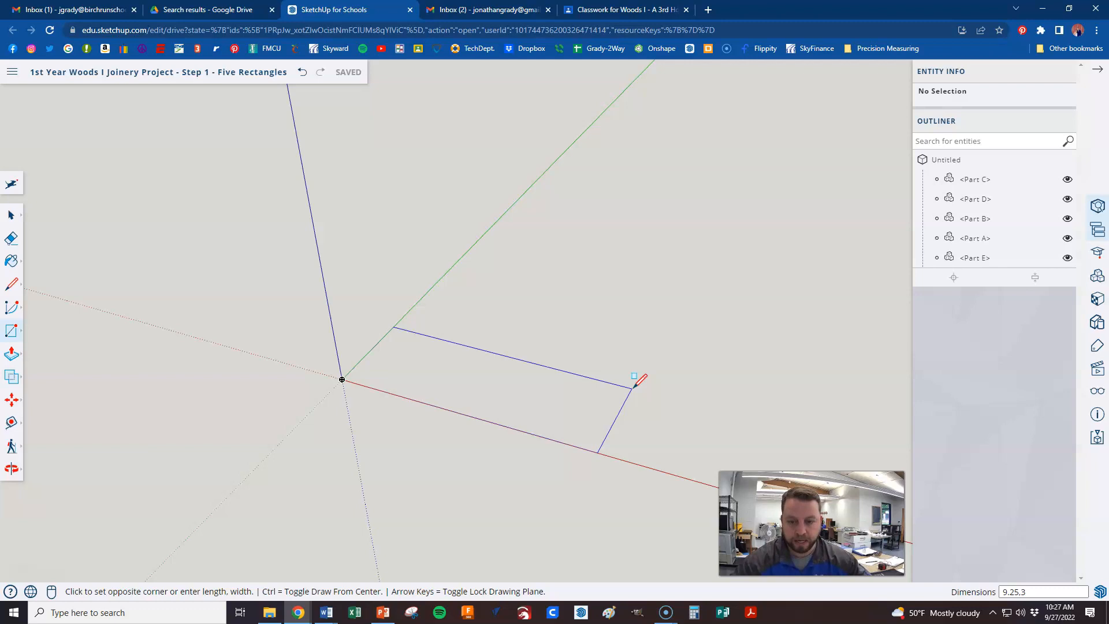
key("Return")
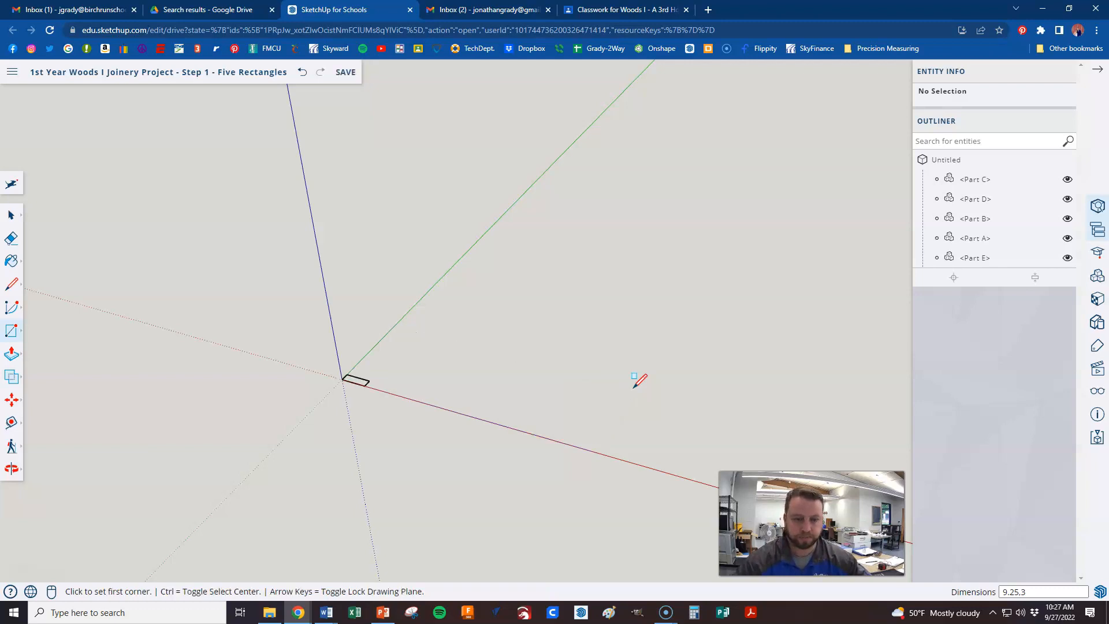
scroll(310, 364, "up", 5)
scroll(589, 440, "up", 2)
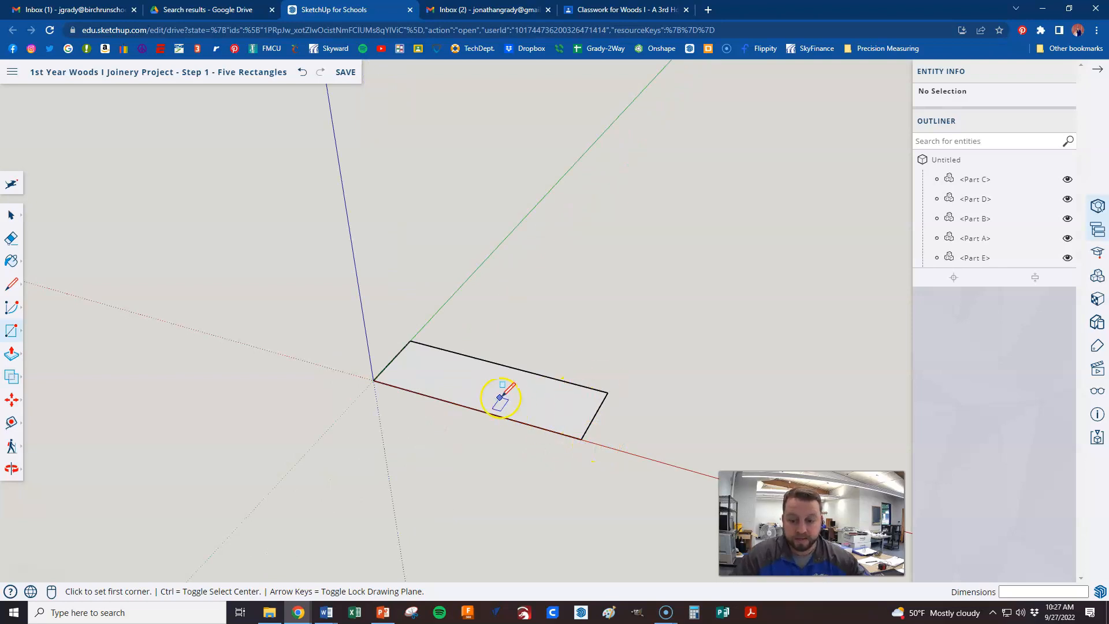
Check the part labels and dimensions in the Five Rectangles reference image attached to the Classroom assignment
left_click(612, 10)
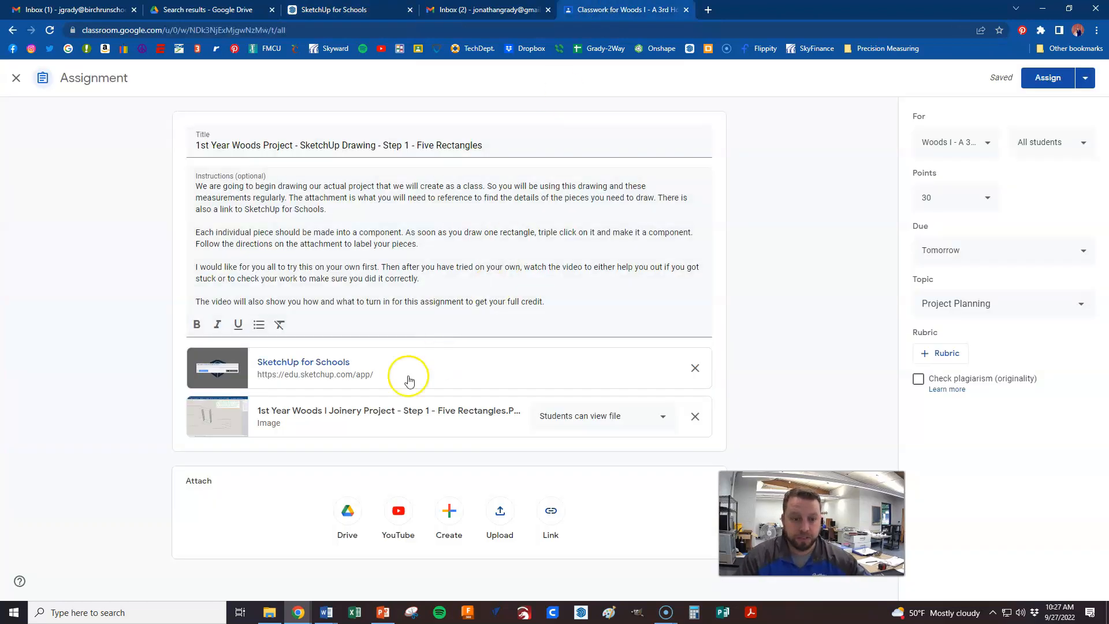
left_click(372, 413)
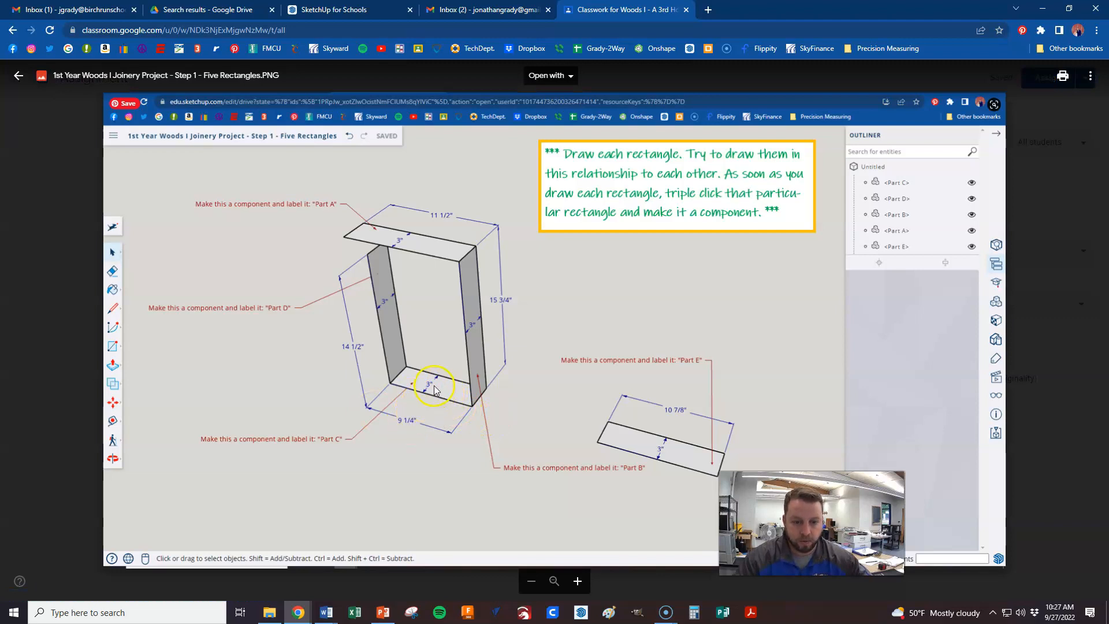
left_click(354, 10)
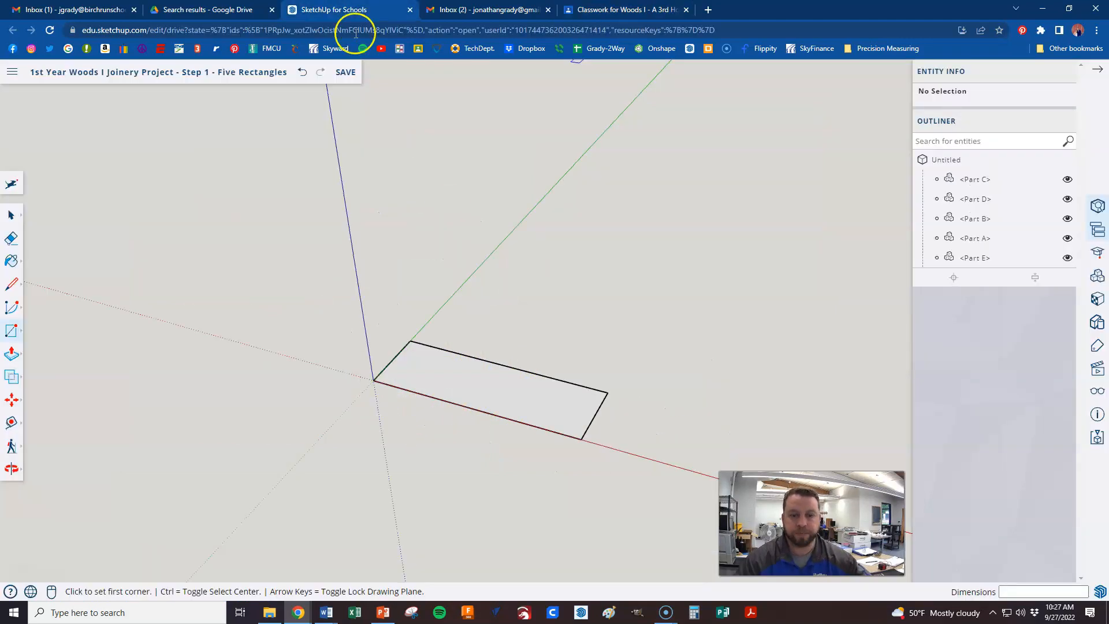
Make the rectangle at the origin, with its edges, a component named "Part A"
key("space")
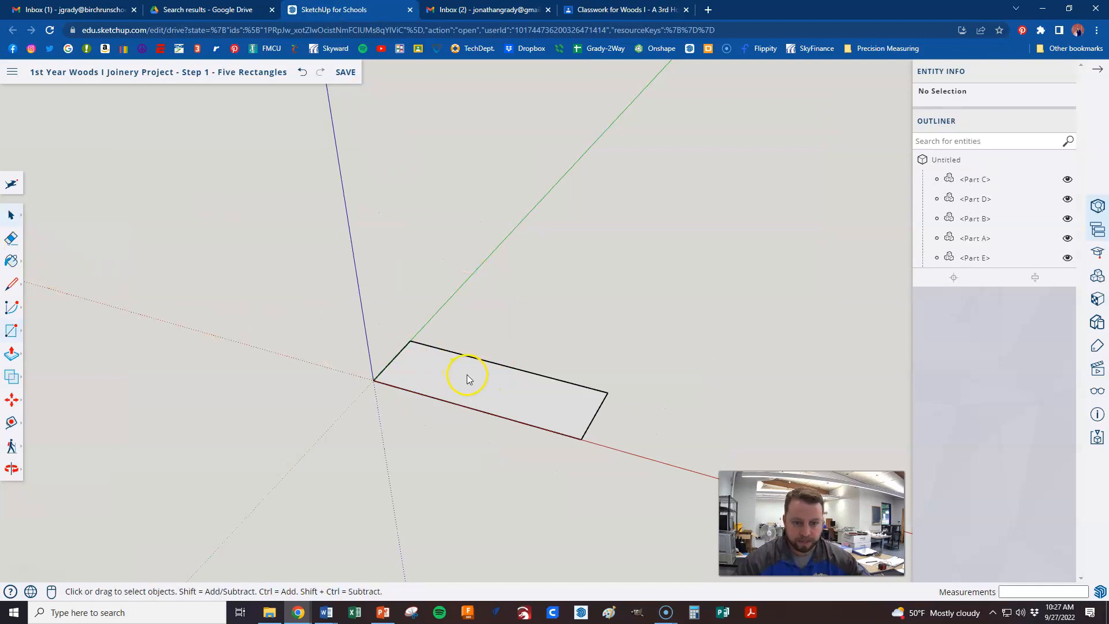
left_click(502, 397)
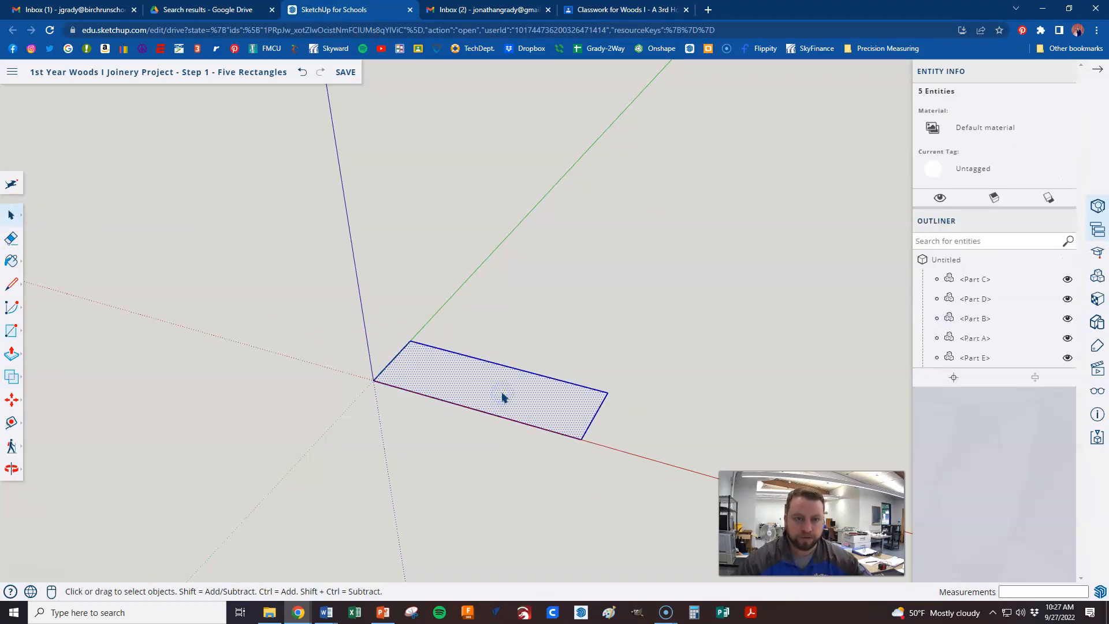
right_click(502, 396)
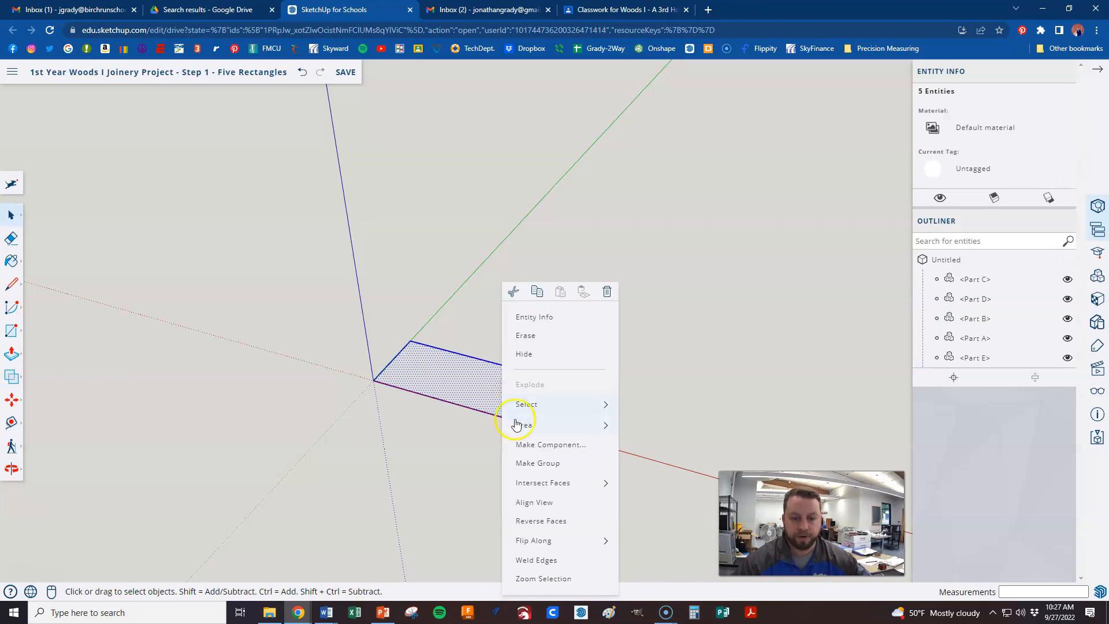
left_click(532, 446)
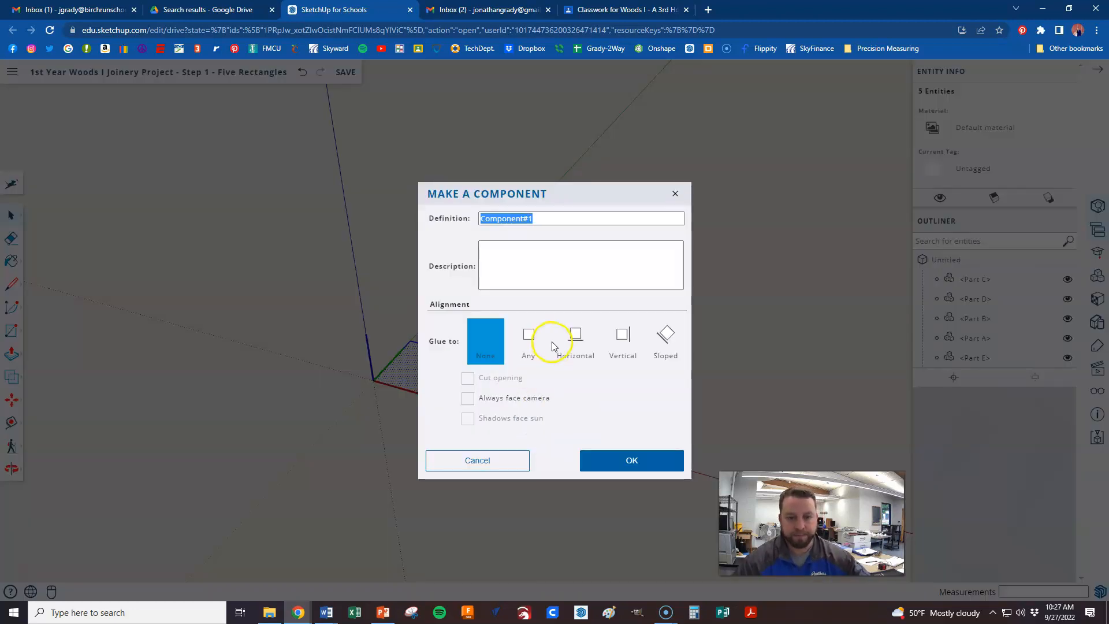
type("Part A")
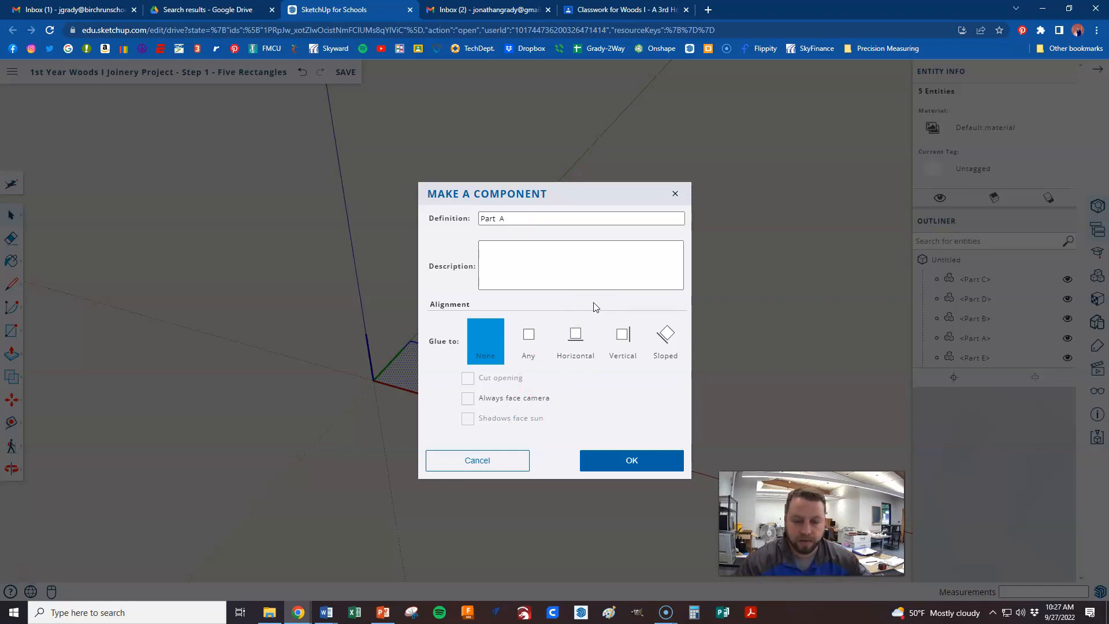
left_click(641, 464)
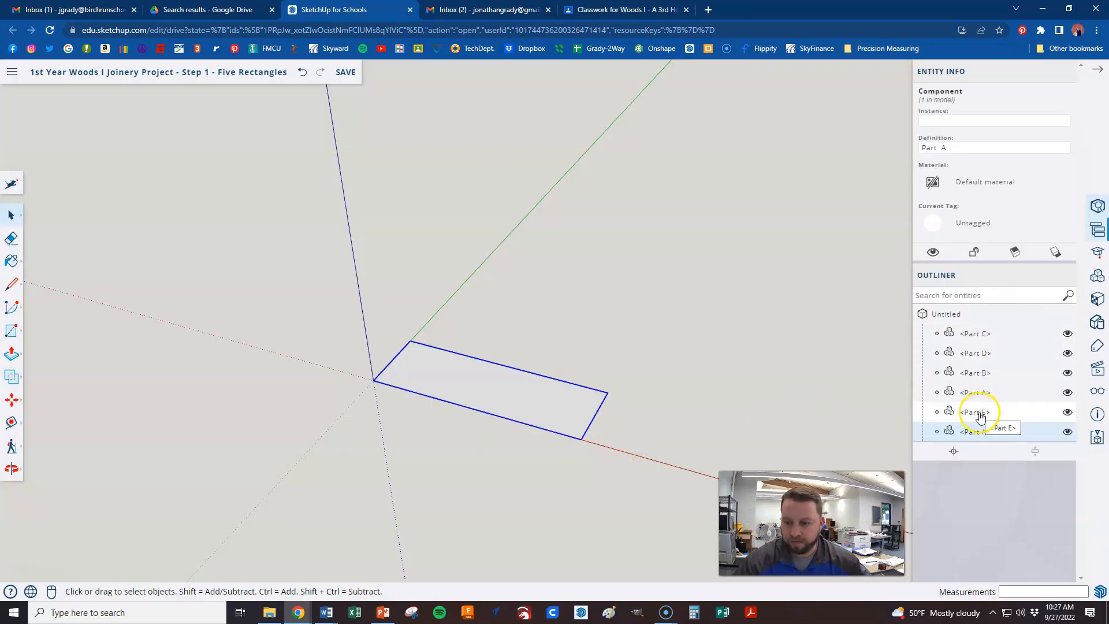
Hide the five older components, Part A through Part E, leaving the new Part A at the origin visible
left_click(979, 414)
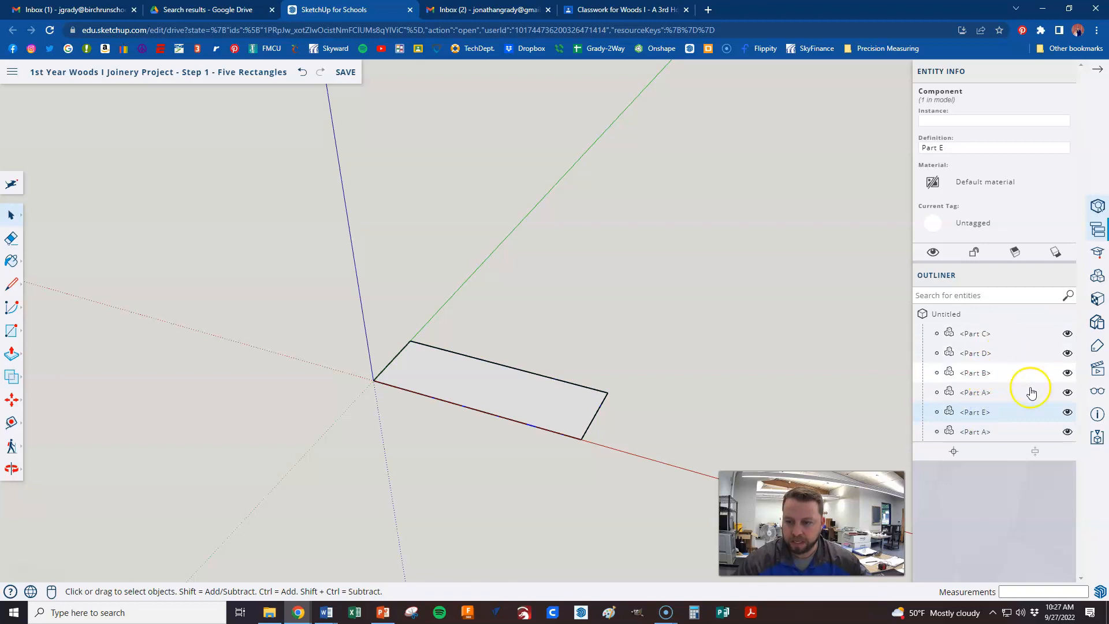
left_click(982, 335, "shift")
scroll(722, 378, "down", 3)
scroll(625, 349, "down", 10)
scroll(768, 413, "up", 5)
scroll(824, 351, "up", 5)
scroll(816, 290, "down", 7)
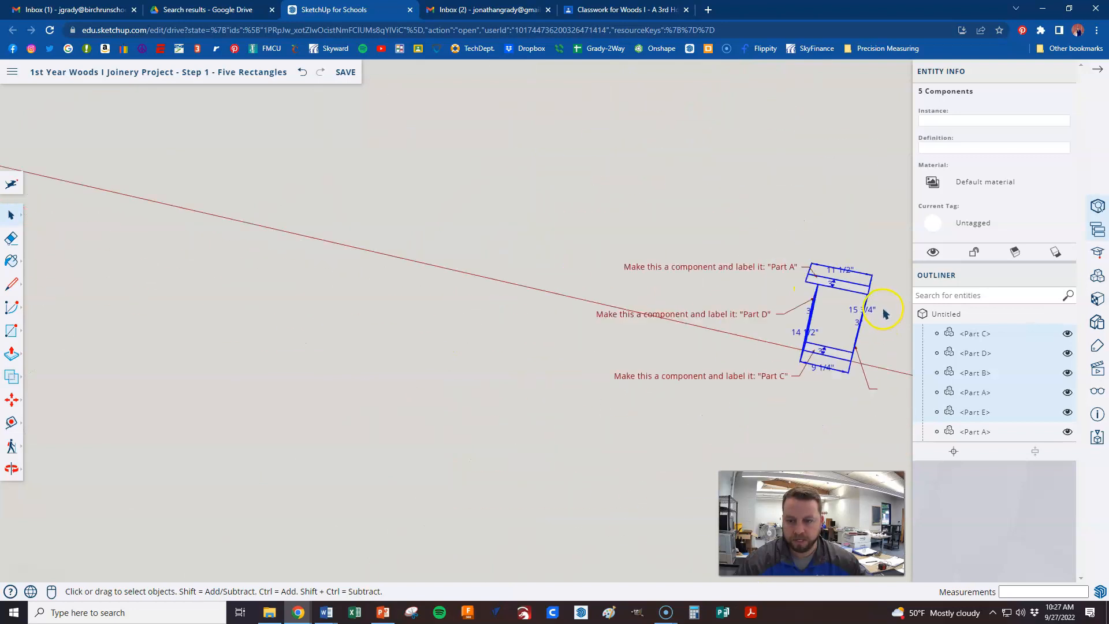
right_click(983, 359)
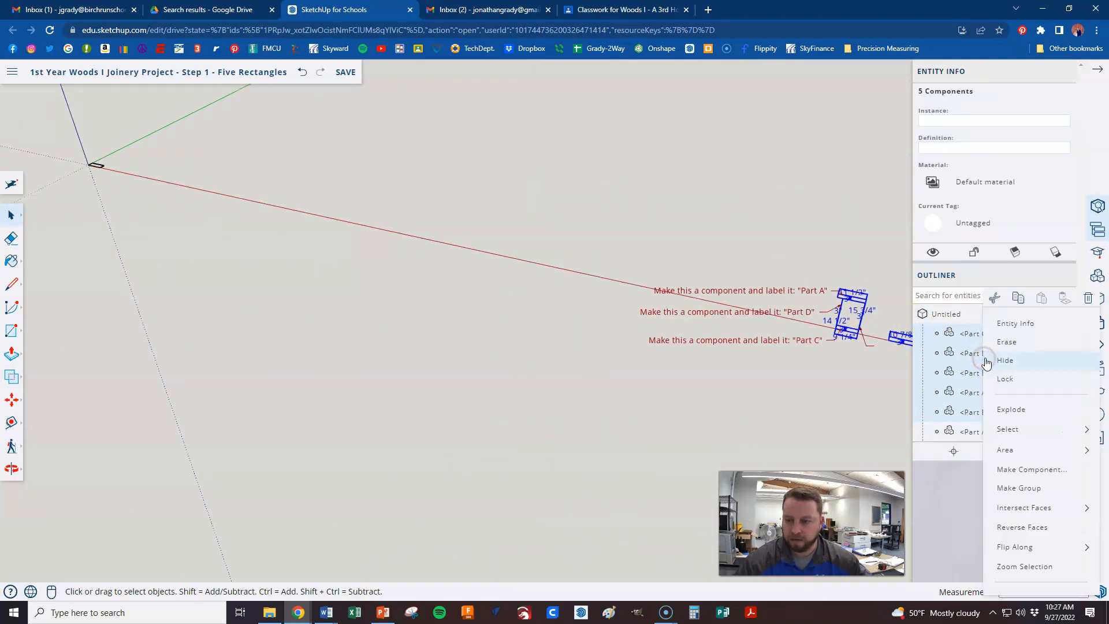
left_click(1005, 359)
Delete the leftover "Make this a component and label it" notes along the red axis
scroll(681, 314, "down", 4)
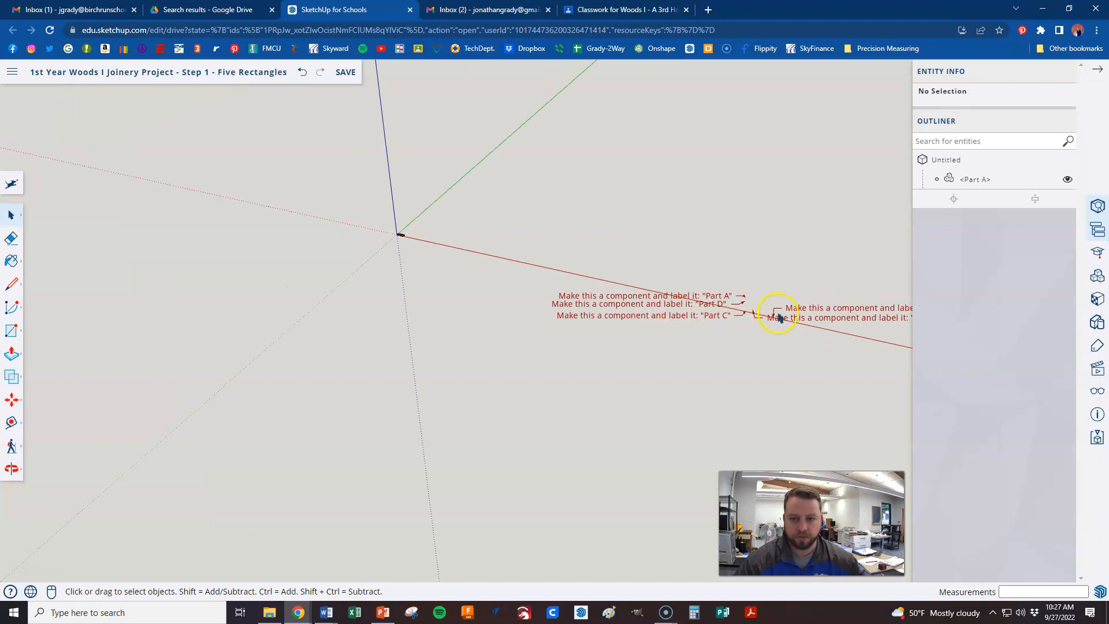
left_click_drag(712, 344, 713, 341)
key("Delete")
scroll(396, 231, "up", 5)
scroll(433, 335, "up", 5)
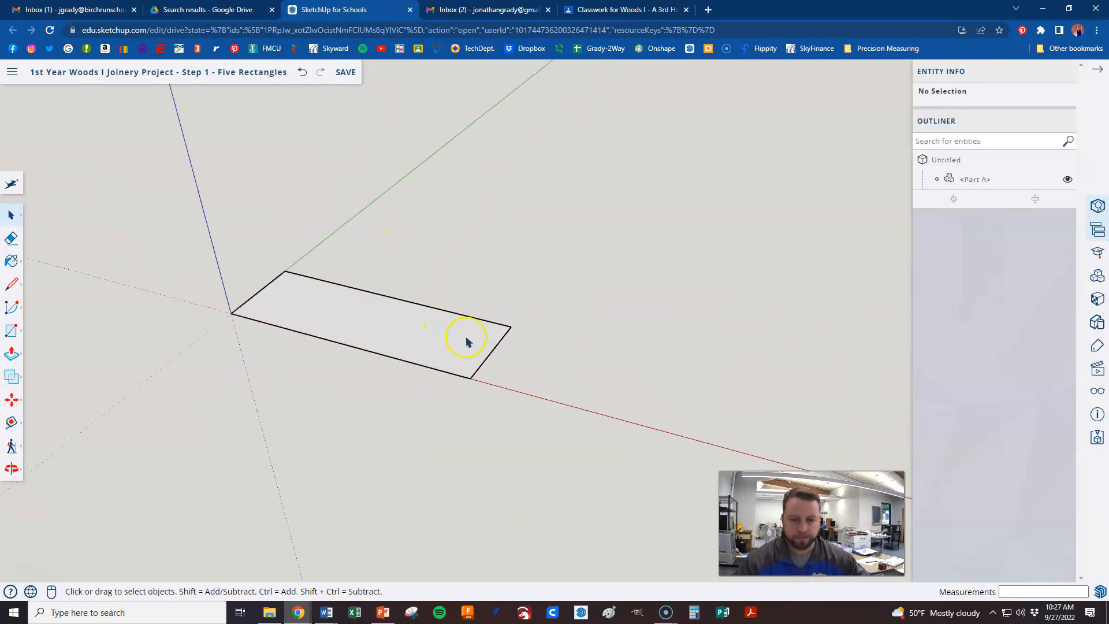
scroll(430, 340, "up", 2)
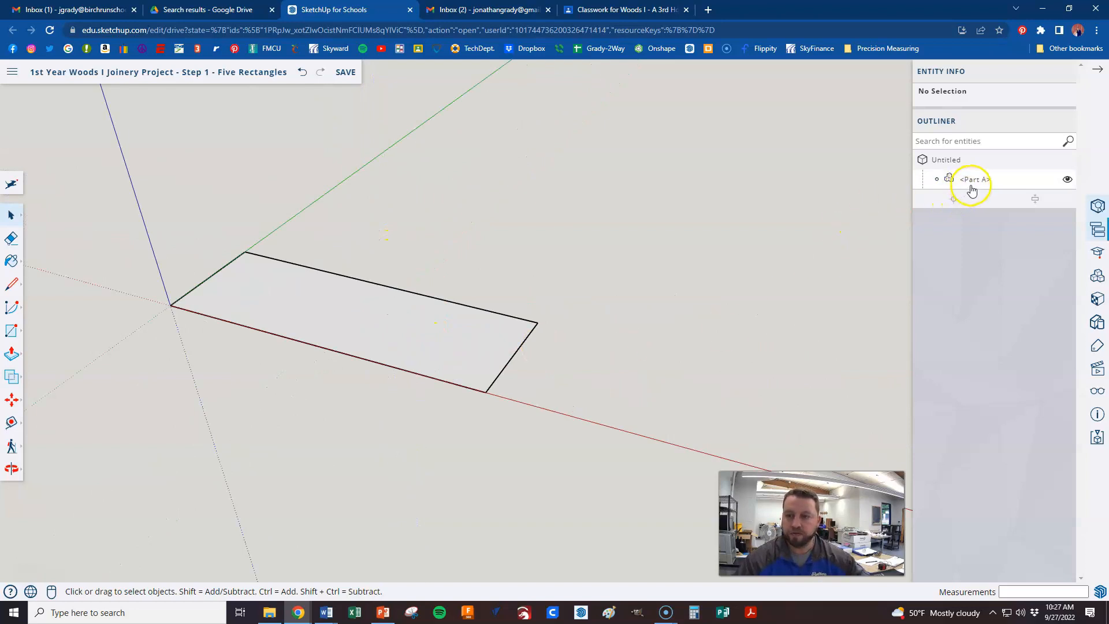
Select the new Part A and check the upright side's dimensions in the assignment's reference image
left_click(473, 351)
scroll(477, 354, "down", 1)
scroll(471, 353, "down", 1)
scroll(477, 352, "down", 2)
scroll(482, 301, "down", 1)
left_click(589, 10)
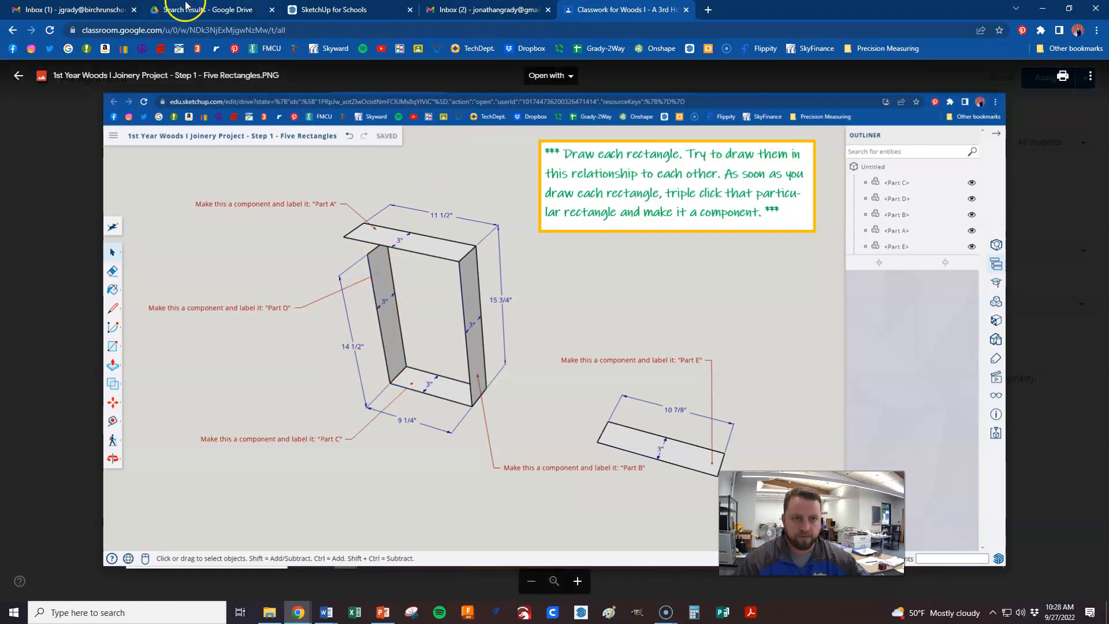
left_click(323, 9)
Draw a 3 by 14.5 inch upright rectangle from Part A's back corner, locked perpendicular to the red axis
key("r")
left_click(350, 325)
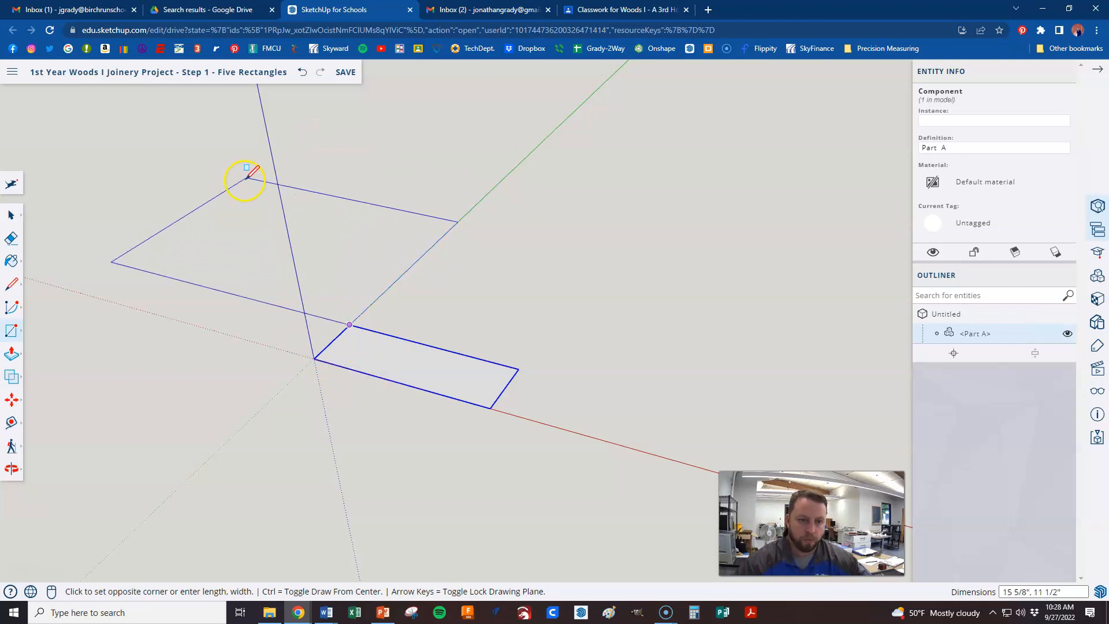
middle_click_drag(651, 334, 483, 266)
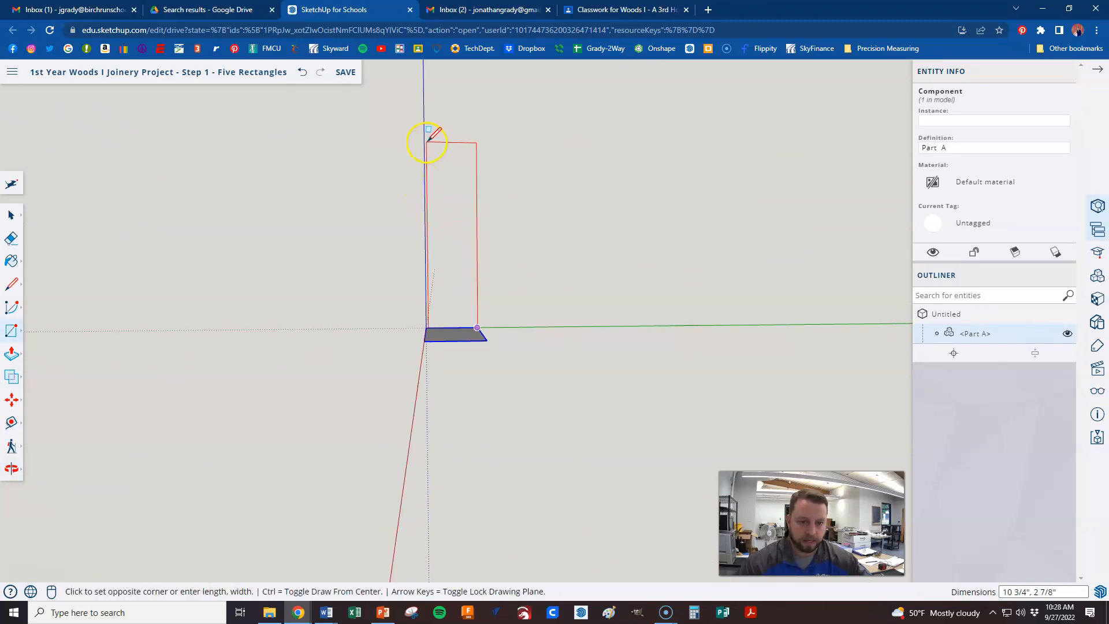
middle_click_drag(413, 154, 727, 288)
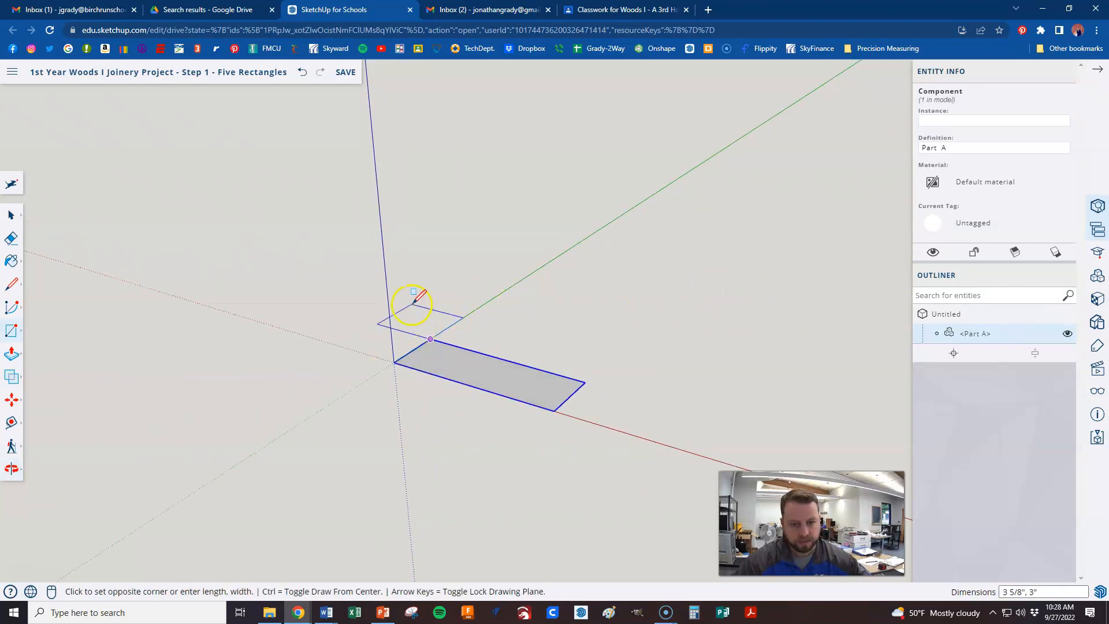
left_click(425, 227)
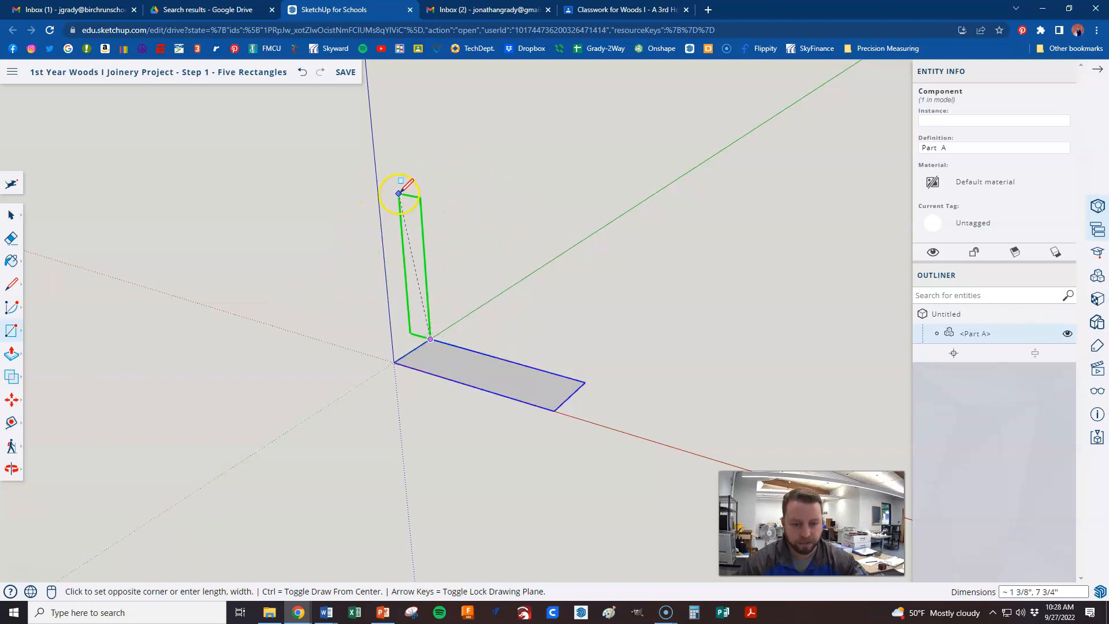
key("Up")
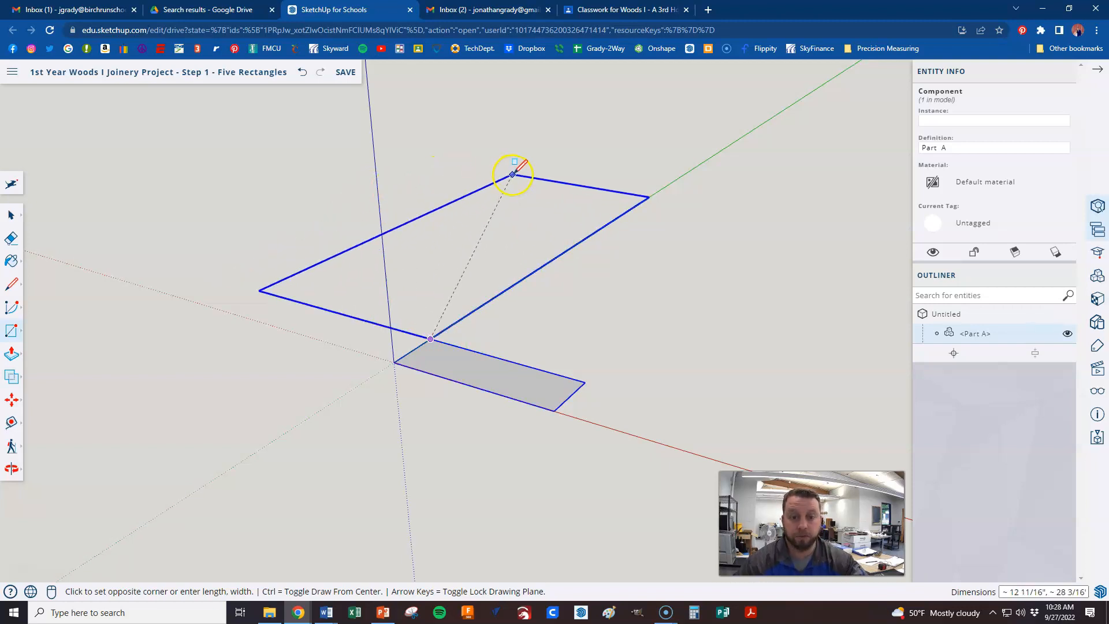
key("Right")
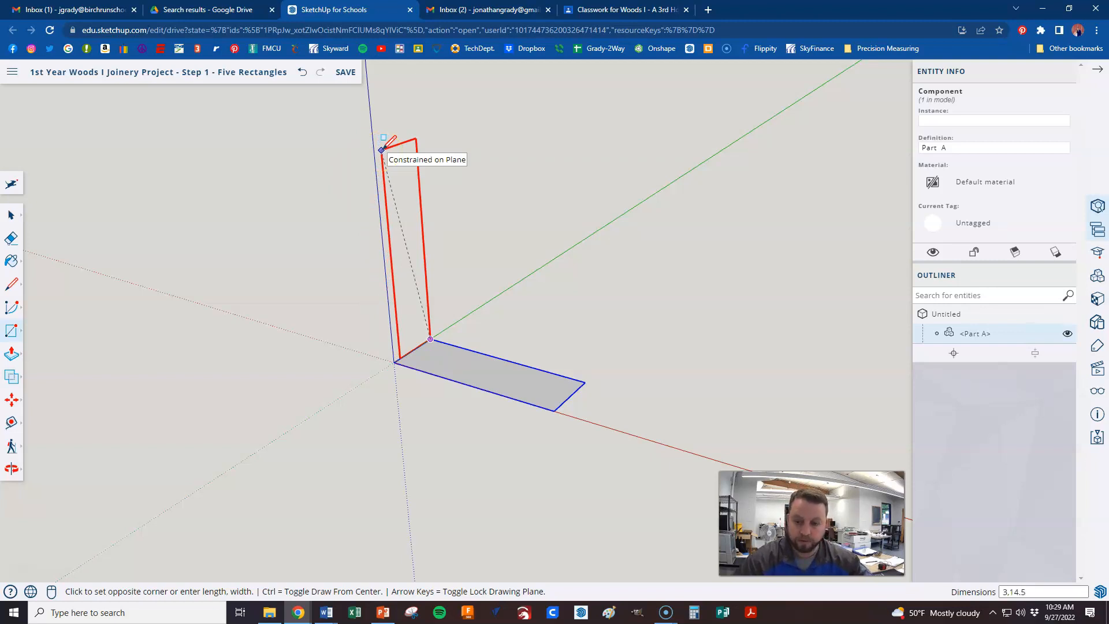
key("Return")
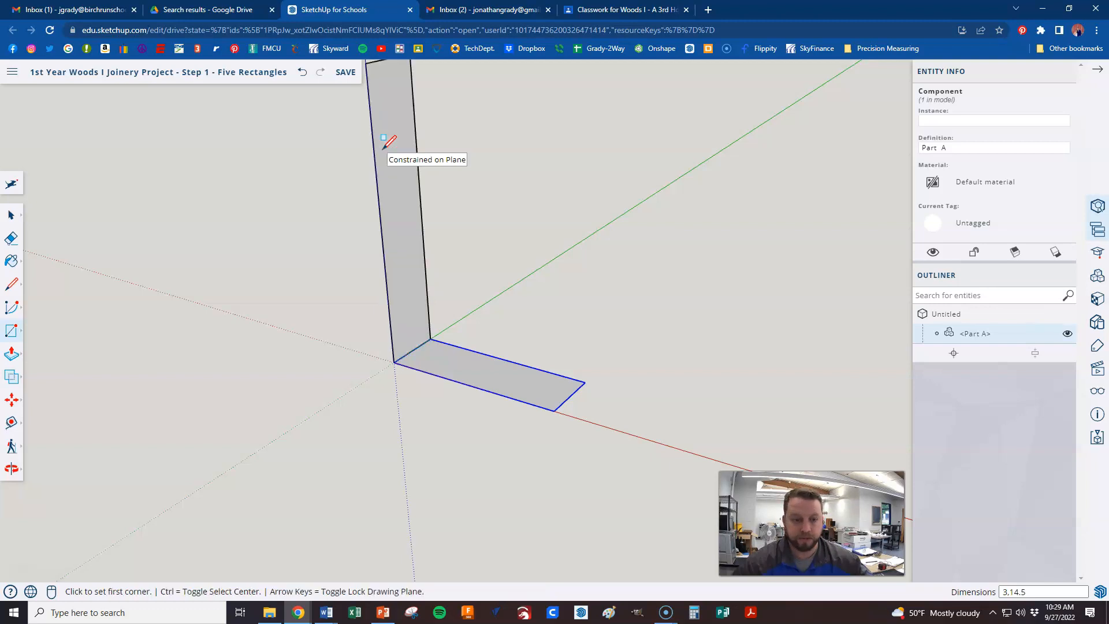
Measure the upright rectangle with the Tape Measure without placing a guide
scroll(416, 425, "down", 2)
middle_click_drag(421, 424, 441, 388)
scroll(439, 327, "up", 2)
key("t")
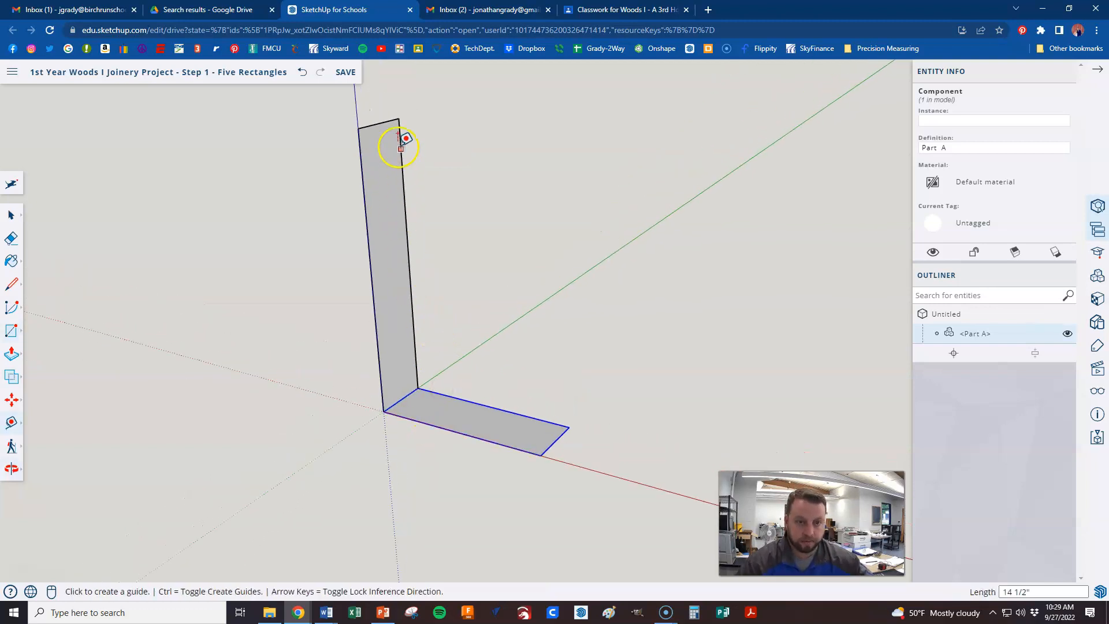
left_click(380, 130)
key("Escape")
left_click(380, 130)
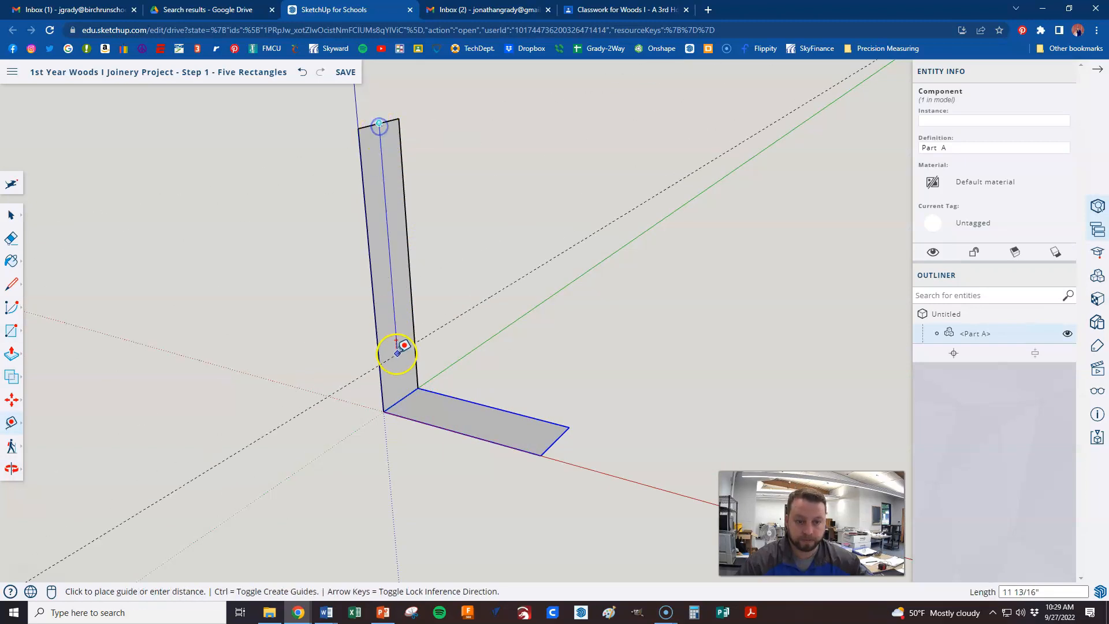
key("Escape")
Make the whole upright rectangle, face and edges, a component named Part D
key("space")
left_click(396, 288)
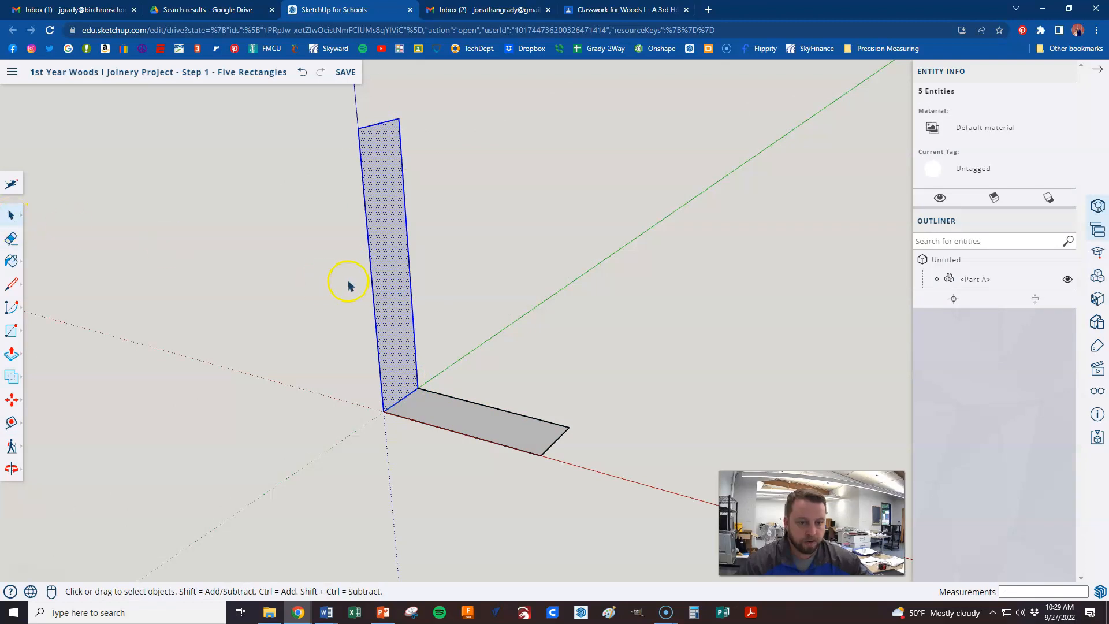
right_click(388, 285)
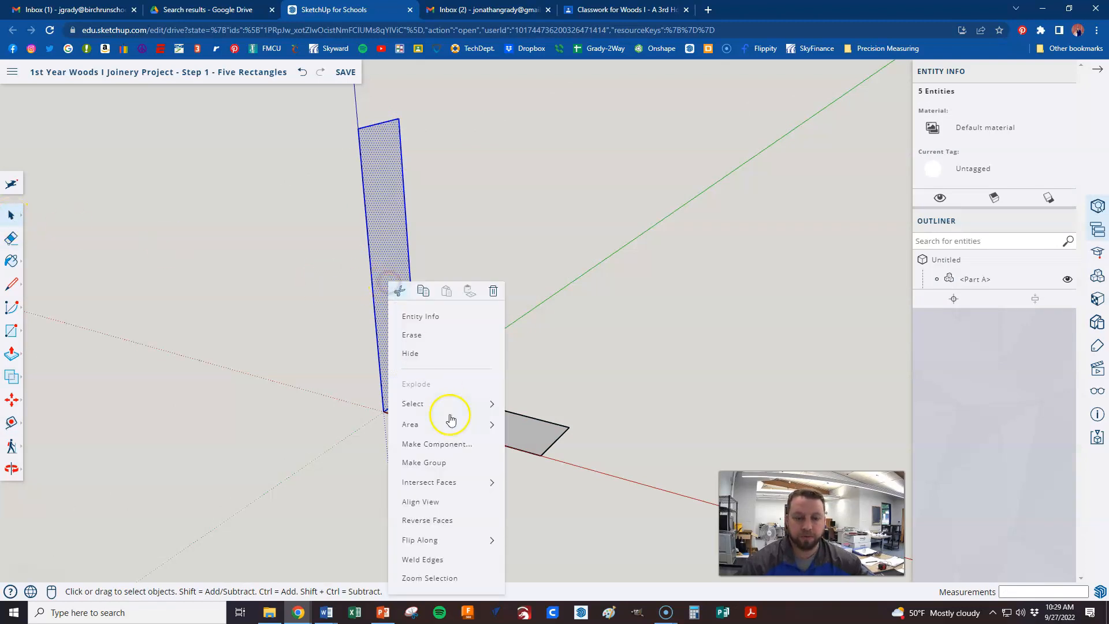
left_click(451, 443)
type("Part D")
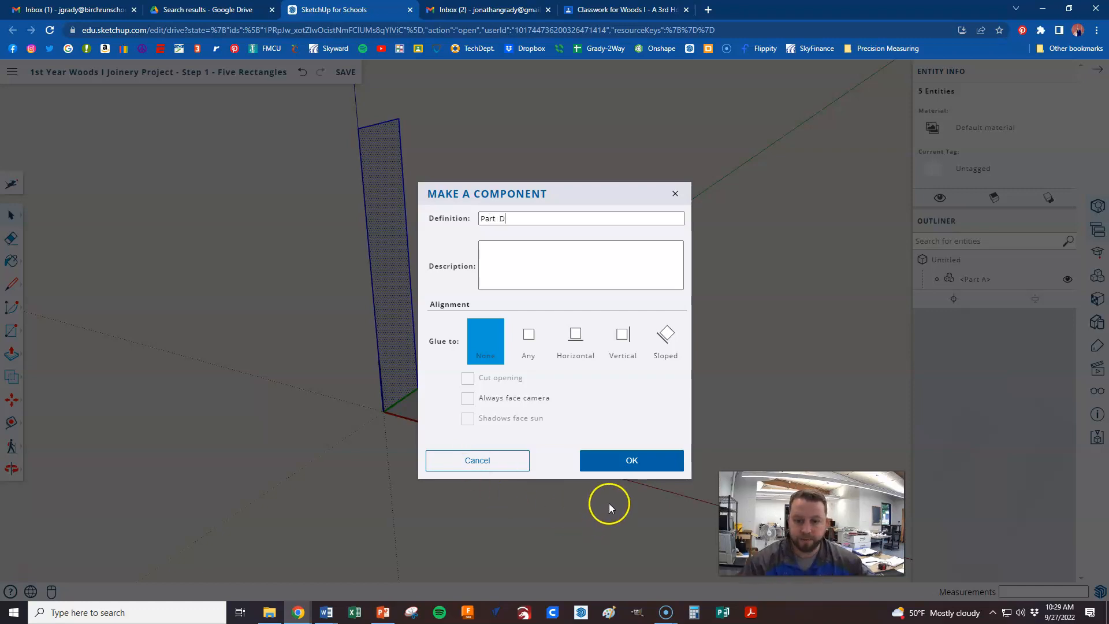
left_click(601, 461)
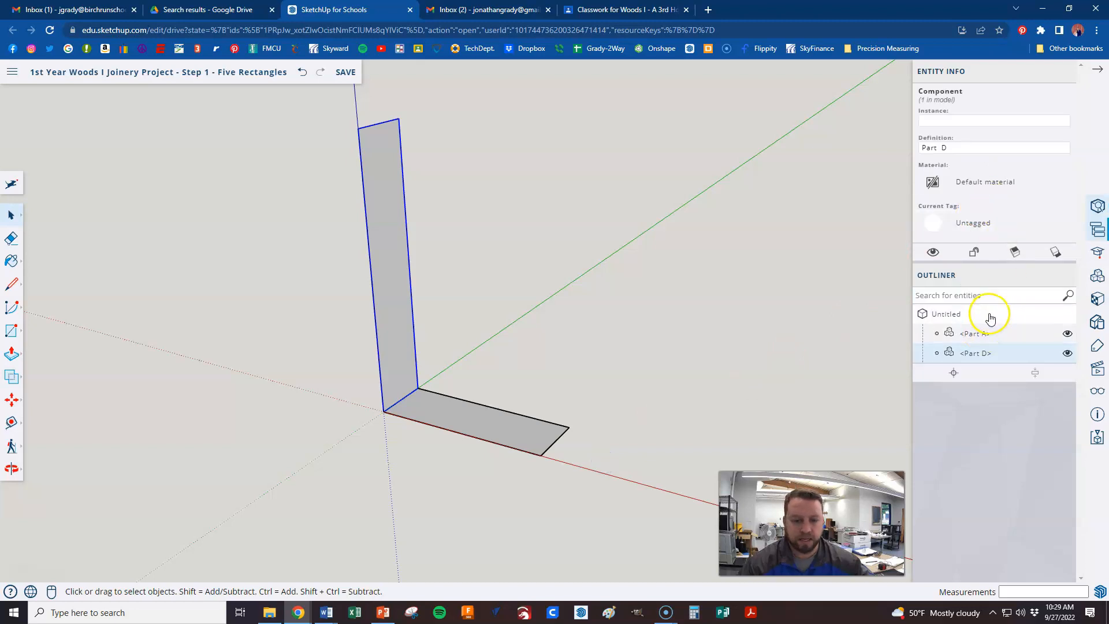
Change the definition name of the flat bottom component to Part C and deselect it
left_click(511, 422)
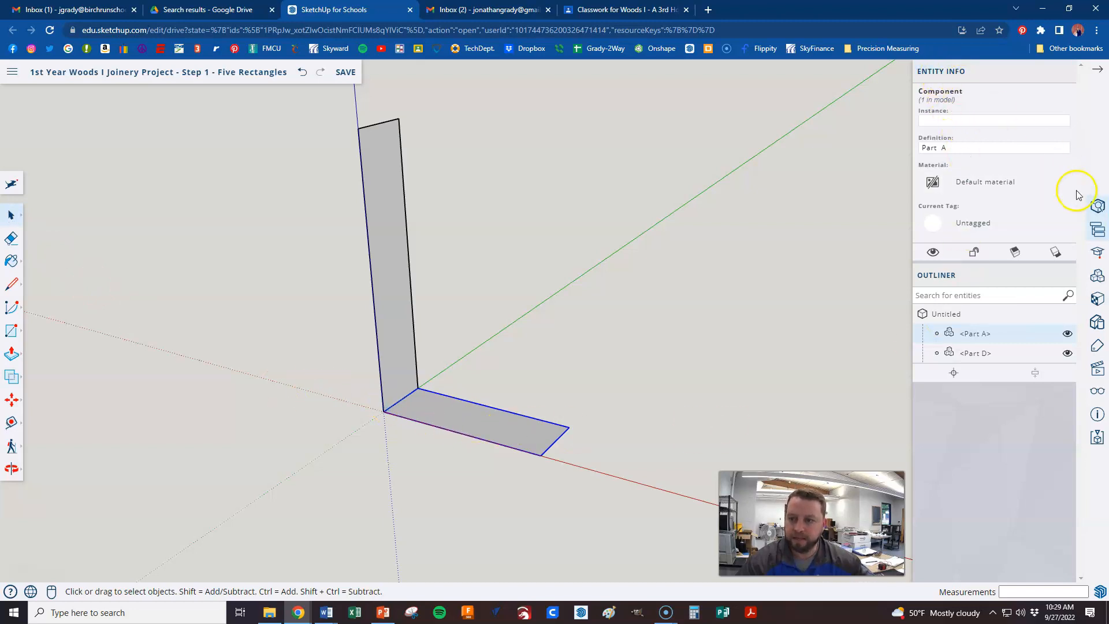
left_click(954, 149)
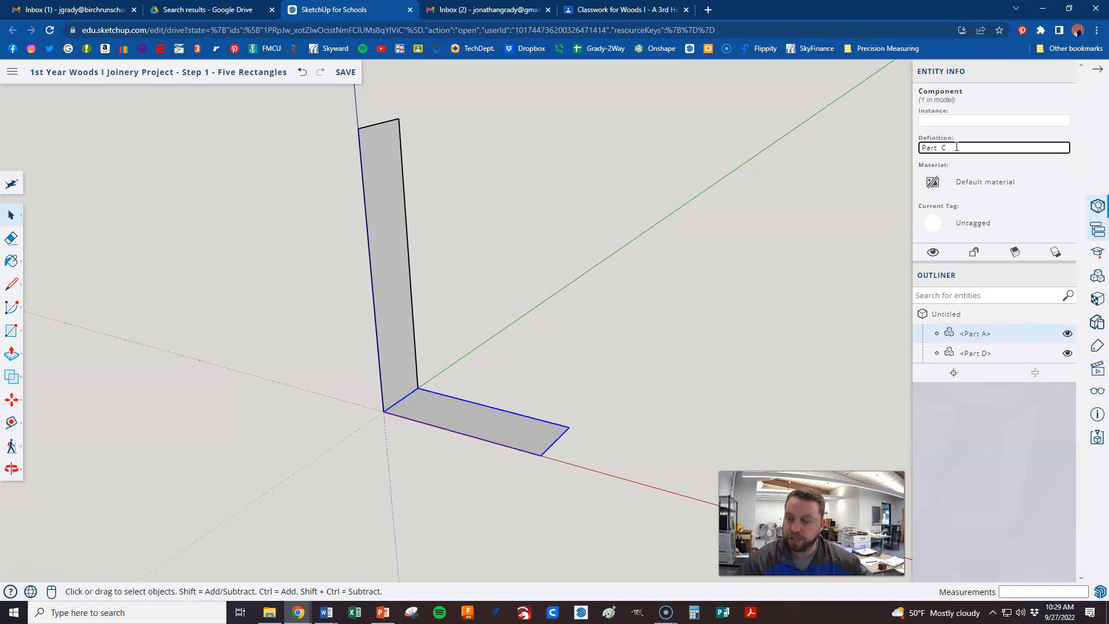
type("C")
key("Return")
left_click(674, 321)
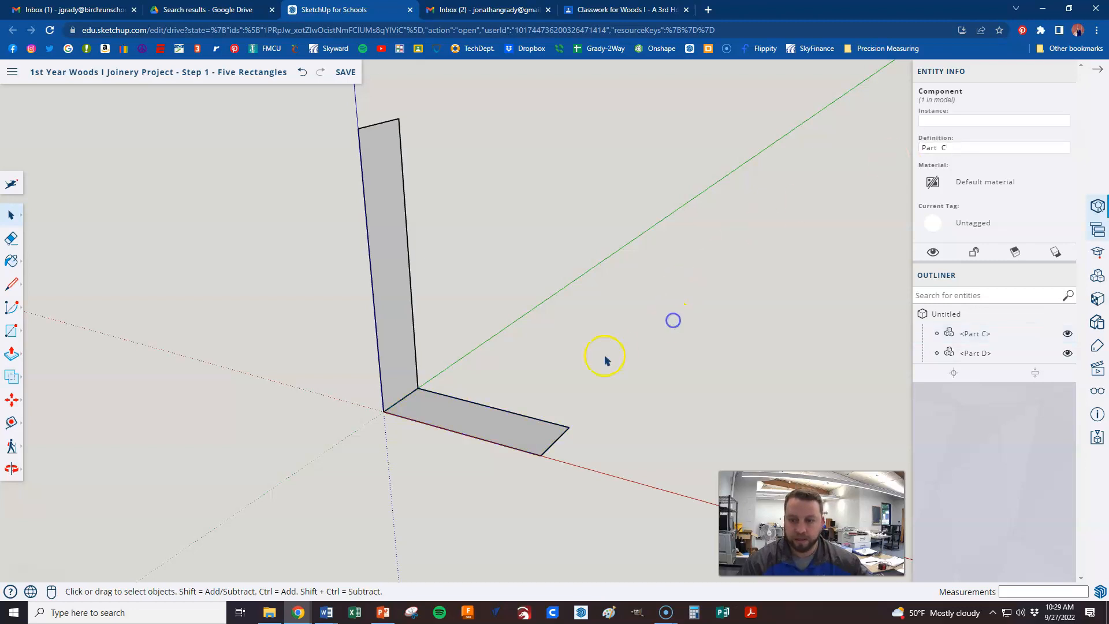
left_click(519, 423)
left_click(548, 376)
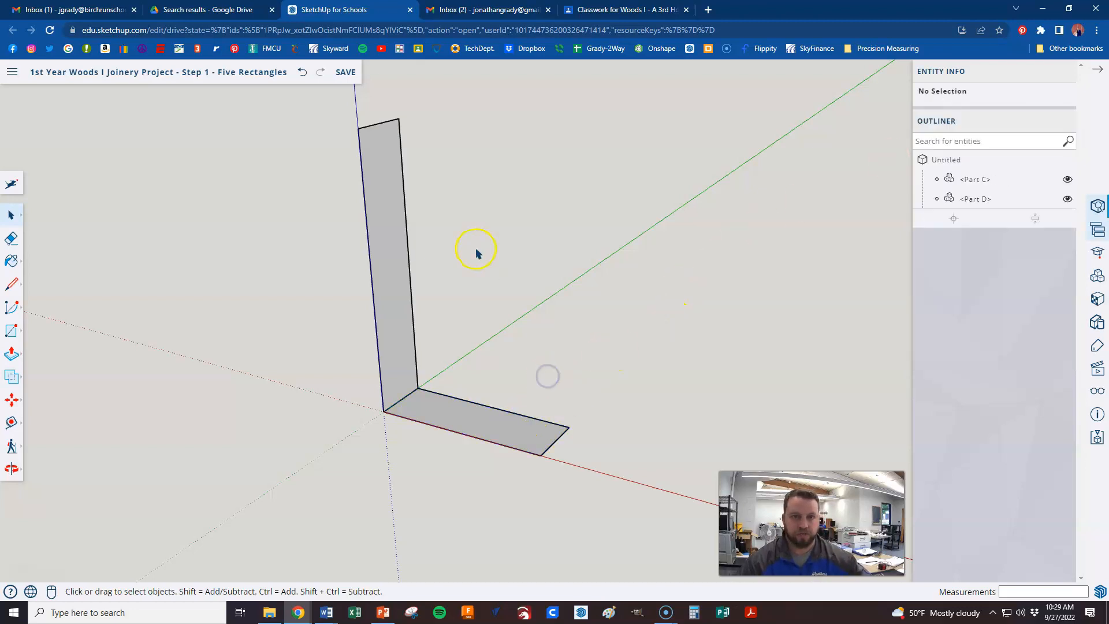
Check the second upright's dimensions in the reference image and draw it as a 3 by 15.75 inch rectangle from Part C's free back corner
left_click(594, 9)
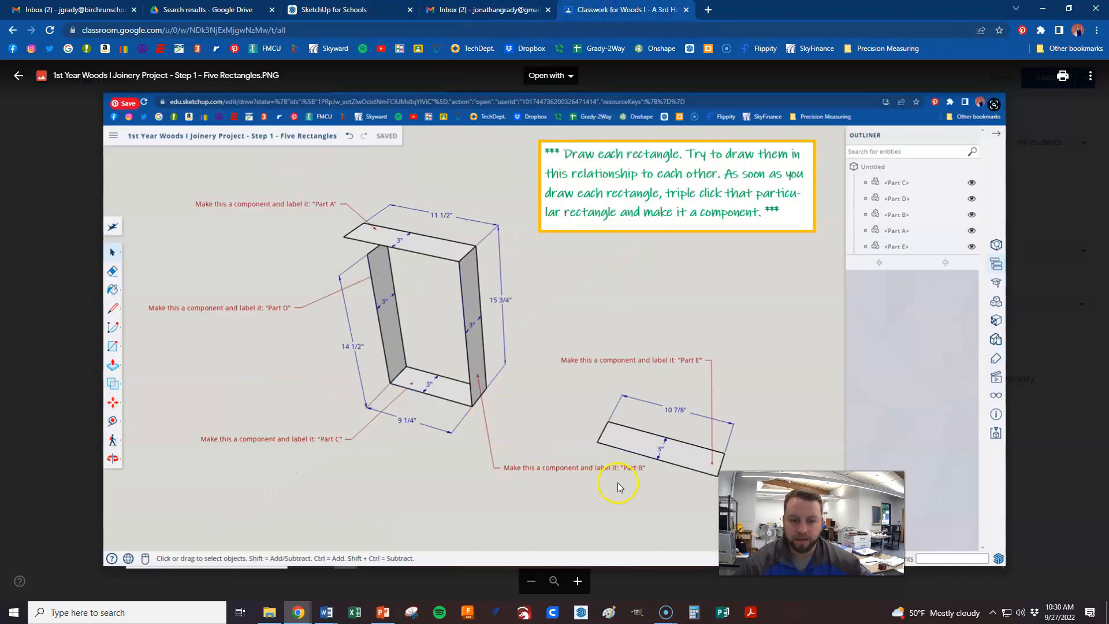
key("Escape")
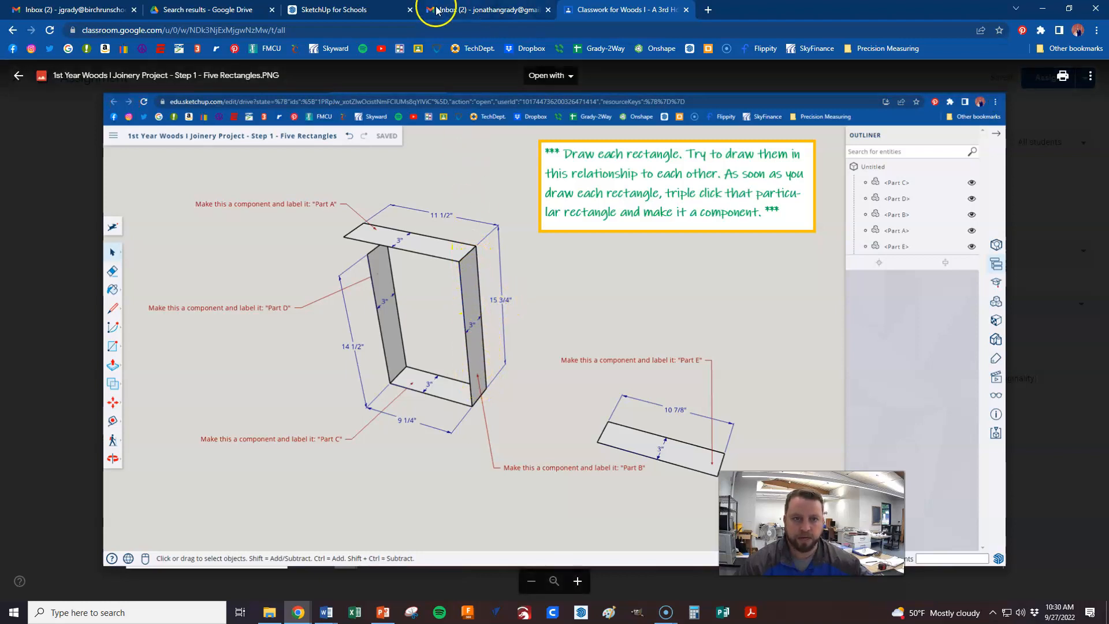
left_click(345, 9)
key("r")
left_click(568, 427)
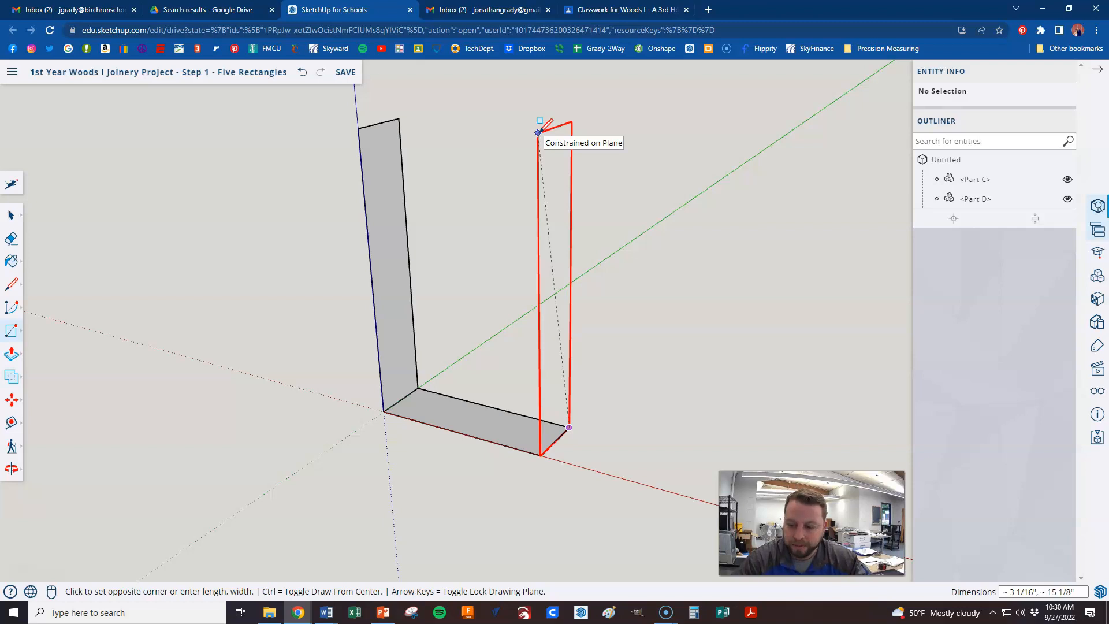
type("3,15.75")
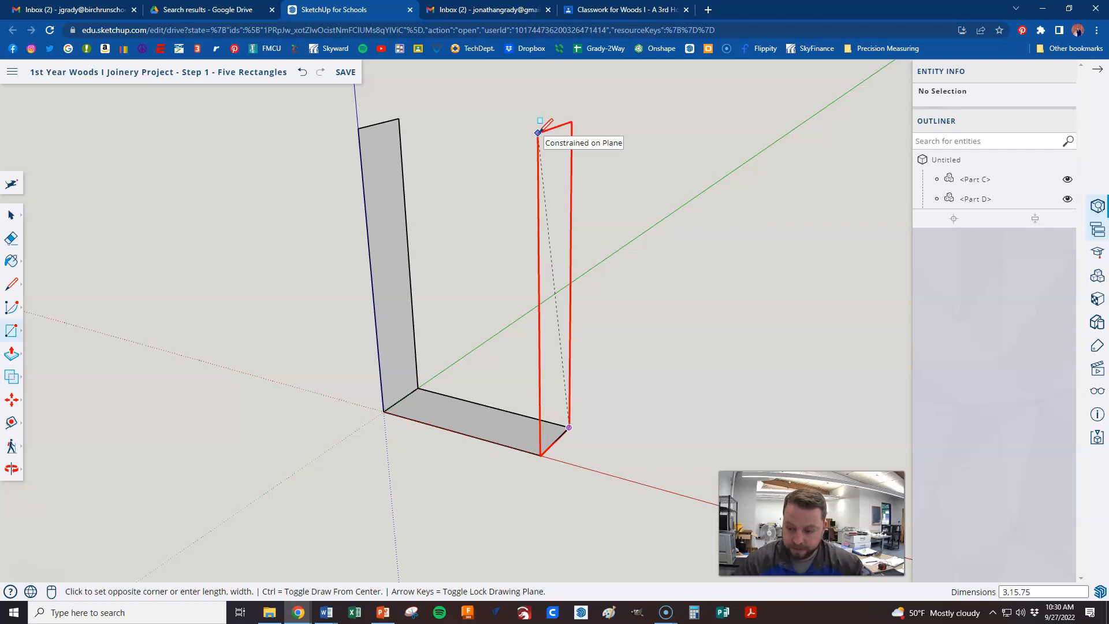
key("Return")
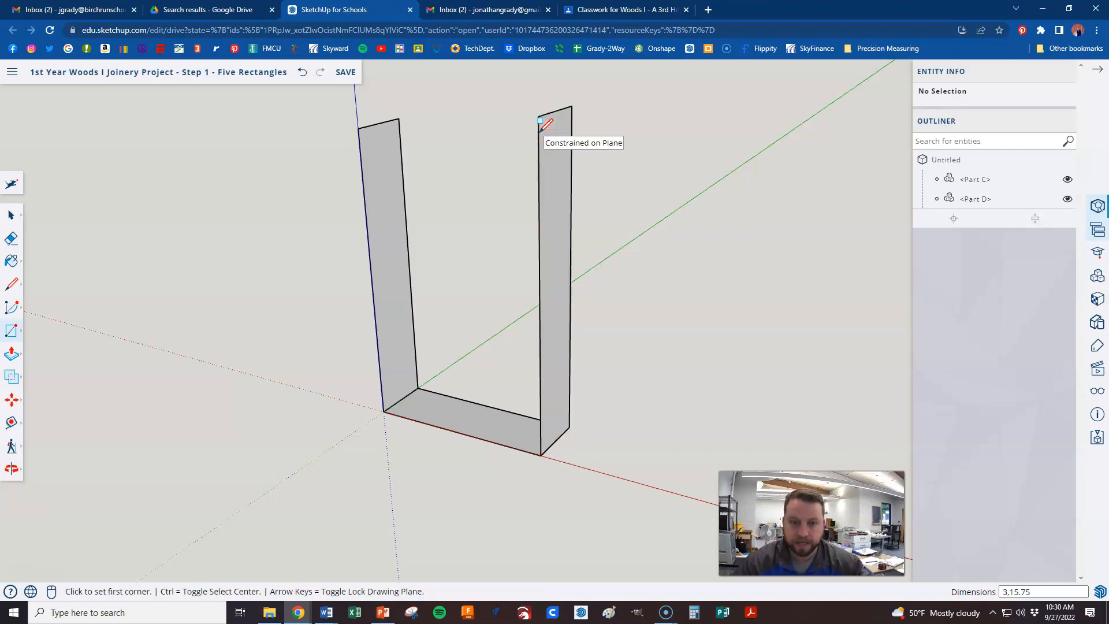
Make the new 15.75 inch upright rectangle a component named Part B and deselect it
key("space")
left_click(555, 181)
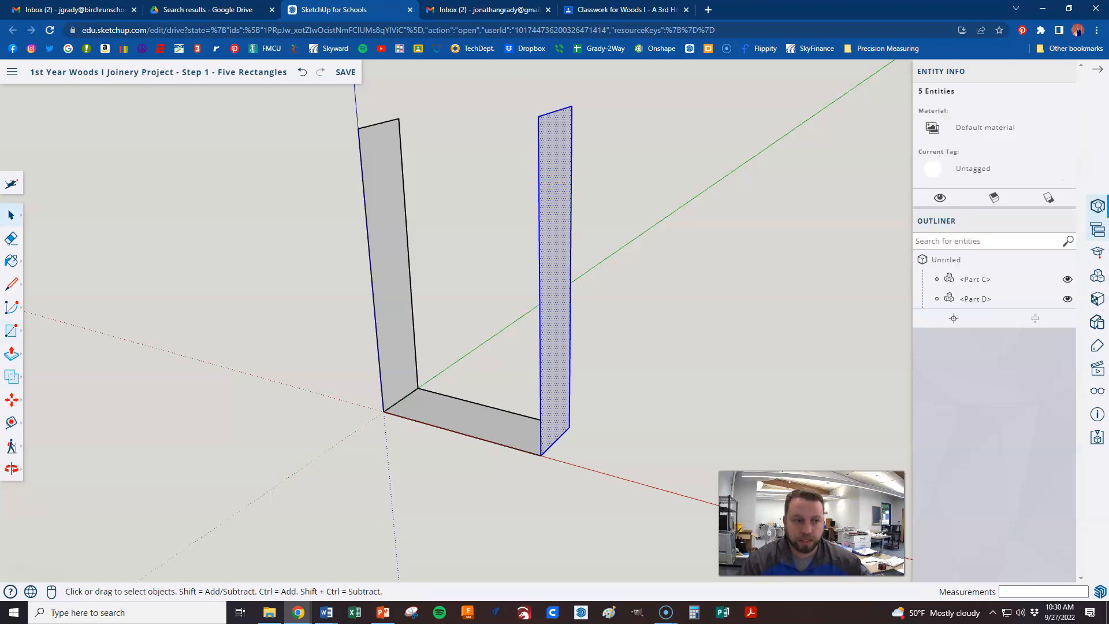
left_click(551, 227)
right_click(551, 227)
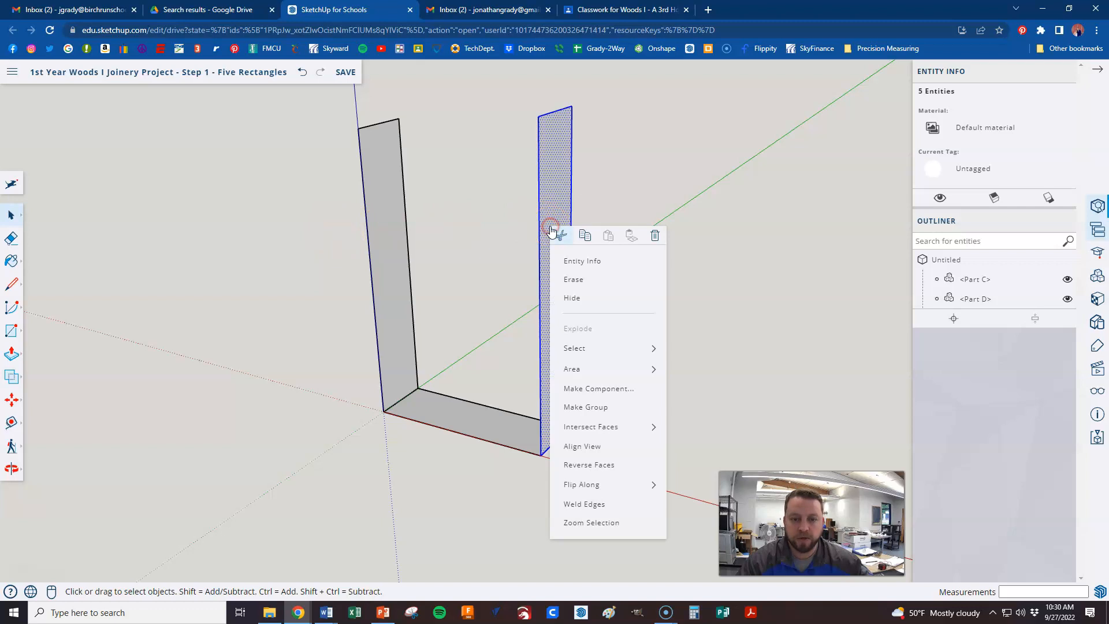
left_click(599, 386)
type("P")
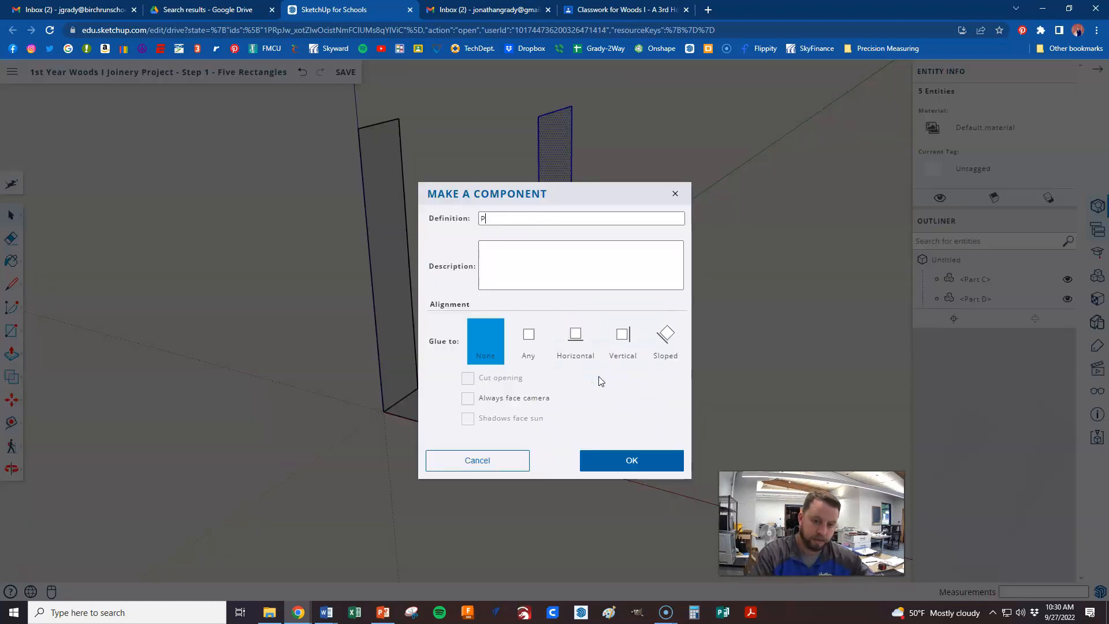
type("art B")
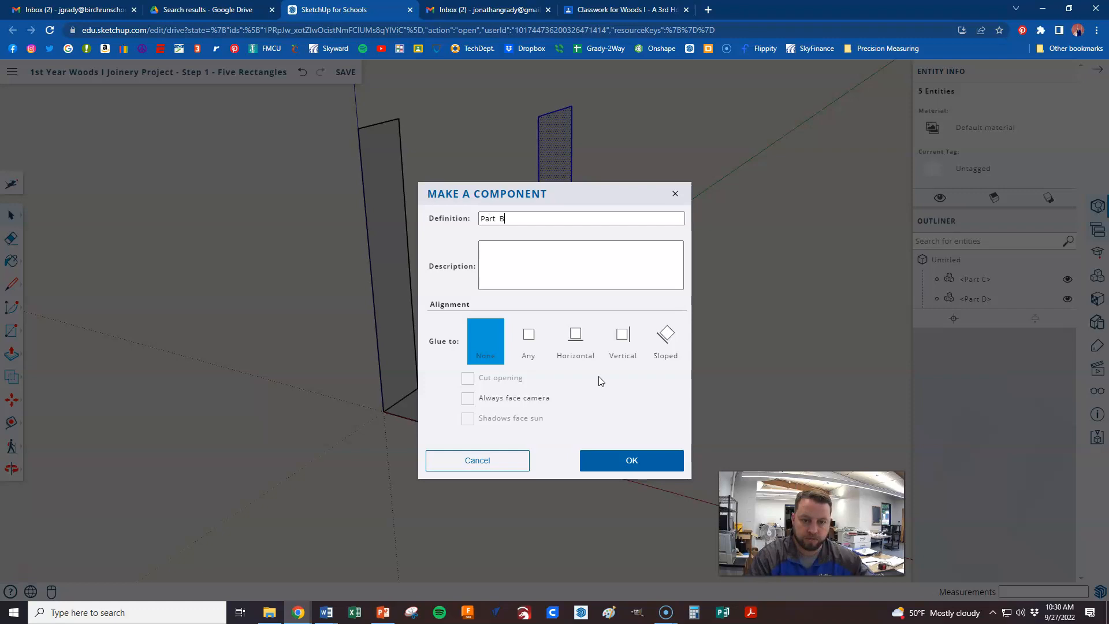
left_click(631, 459)
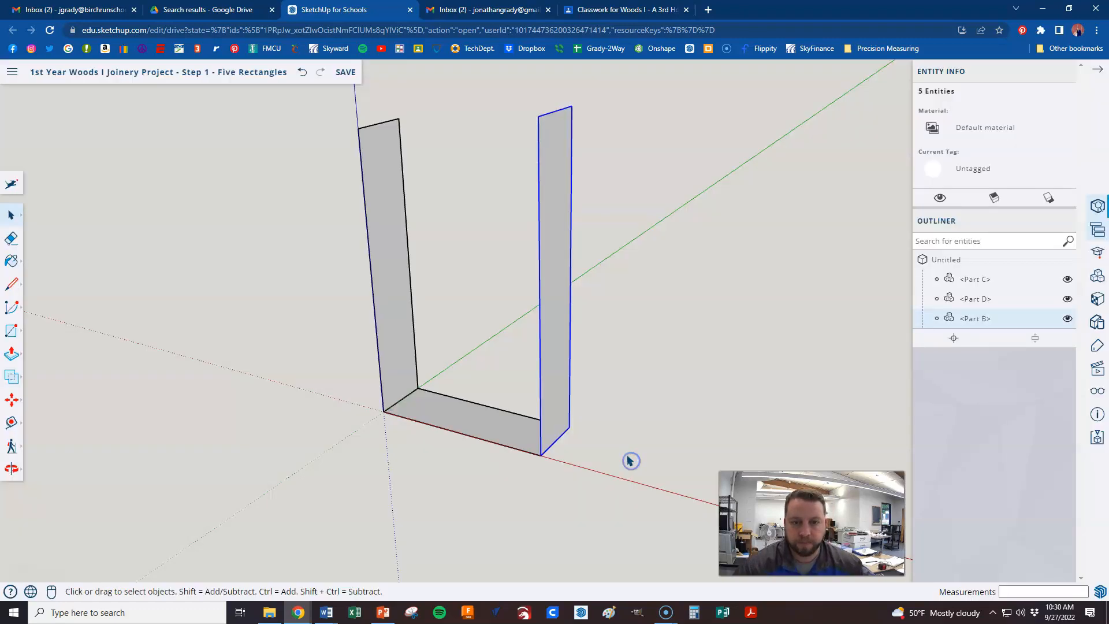
left_click(638, 386)
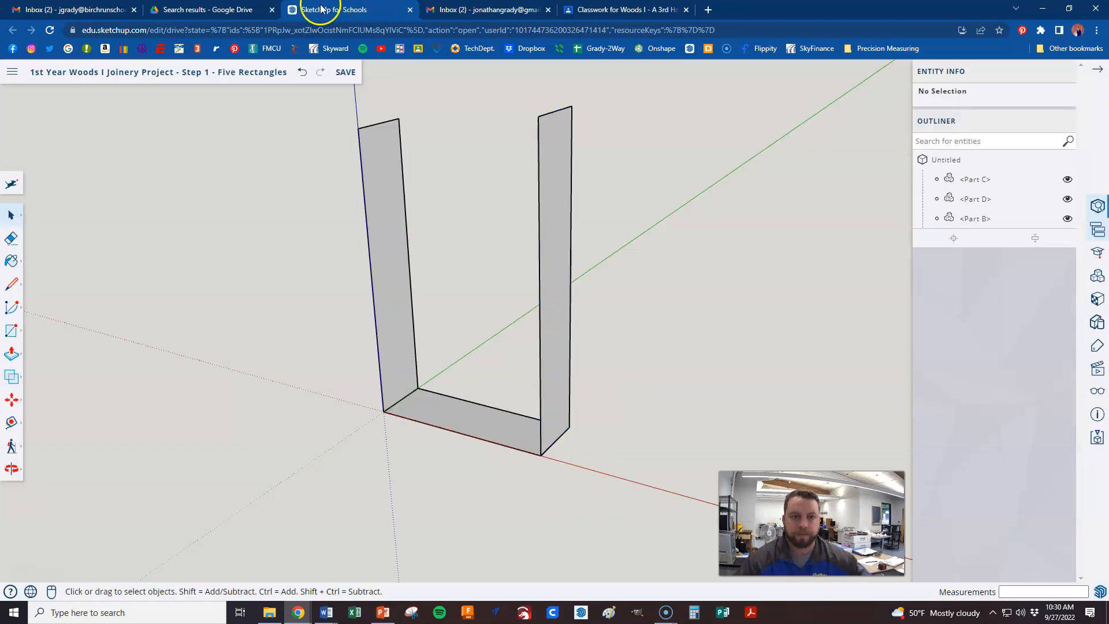
Check the top piece in the reference image and draw an 11.5 by 3 inch horizontal rectangle from Part B's upper back corner over Part D
left_click(635, 9)
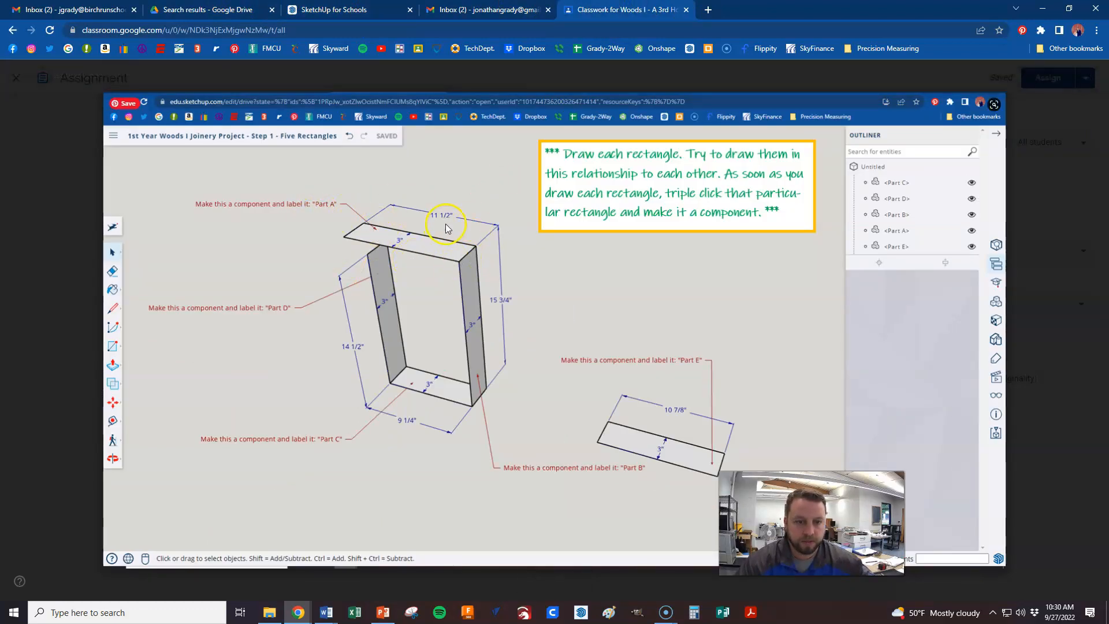
left_click(328, 7)
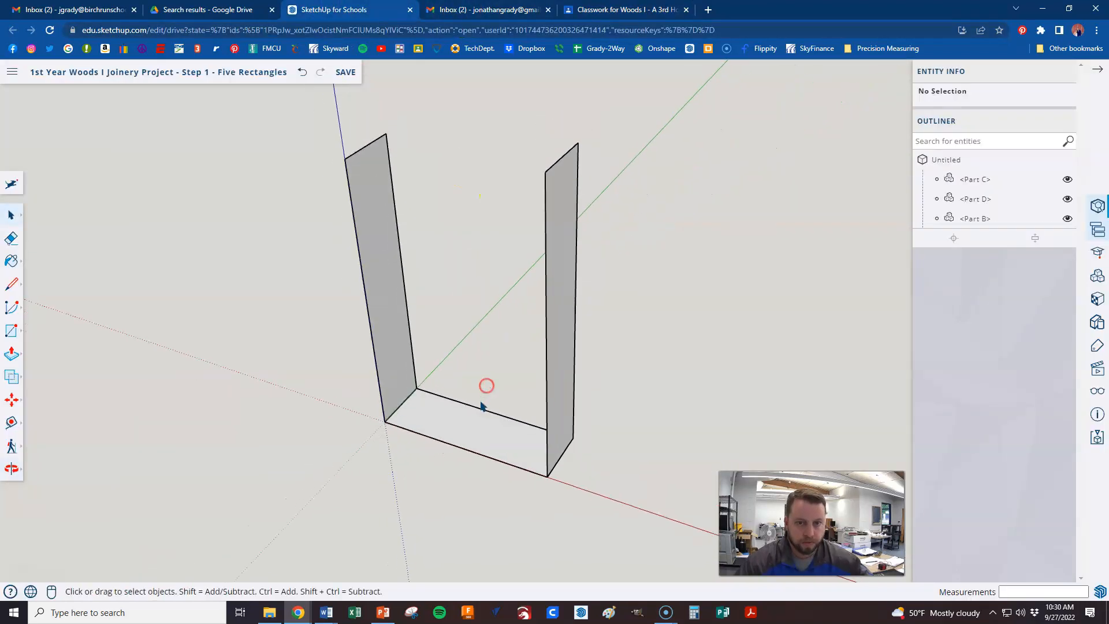
scroll(477, 311, "down", 2)
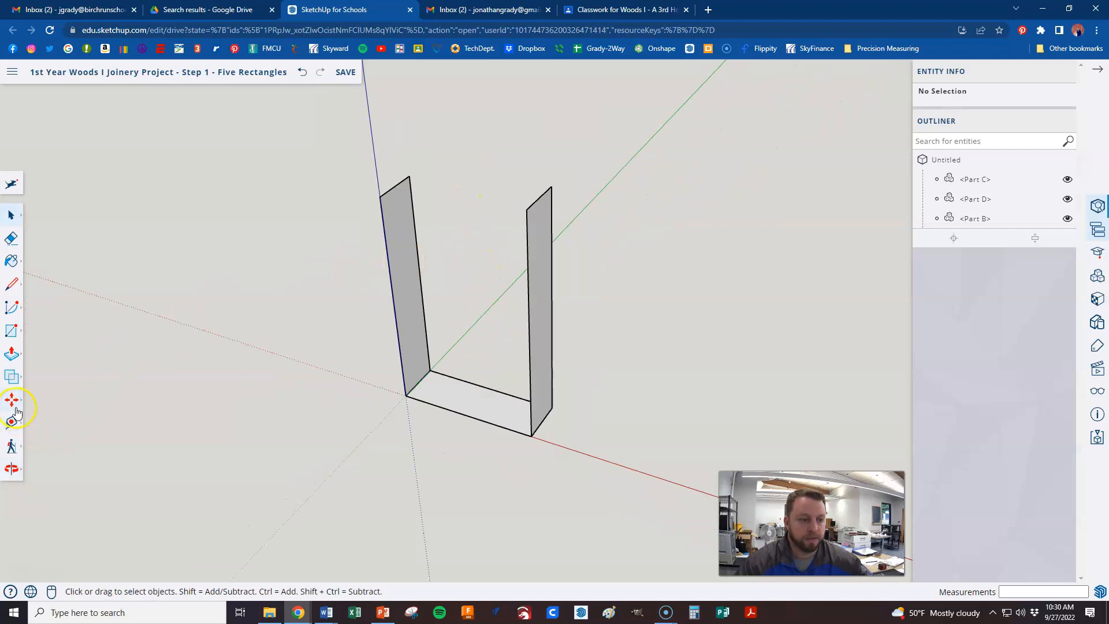
key("r")
left_click(551, 186)
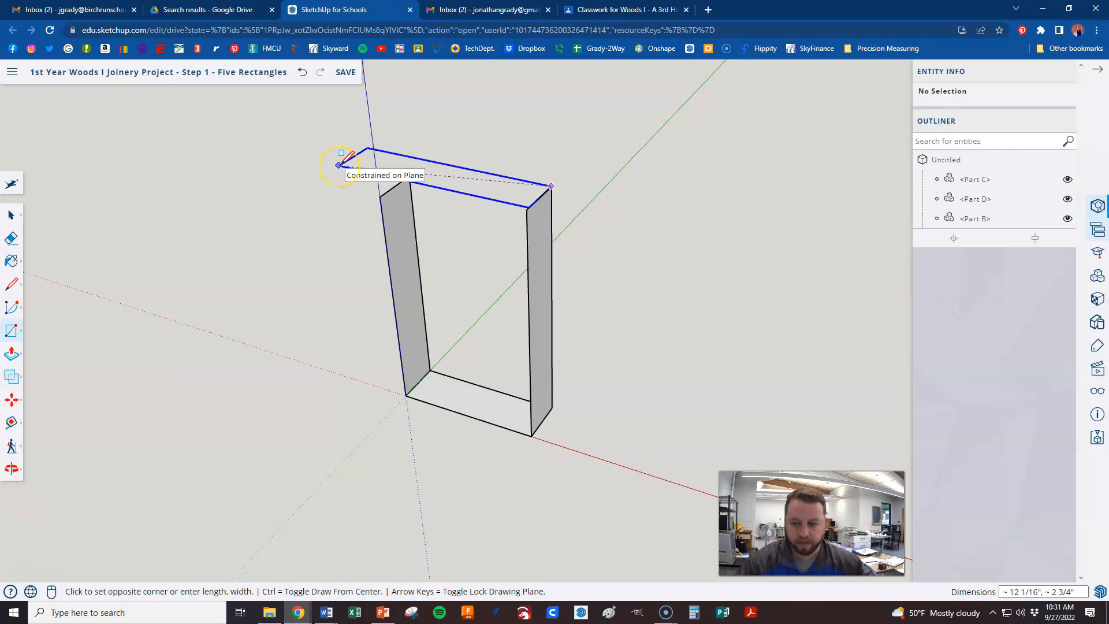
type("11.5,3")
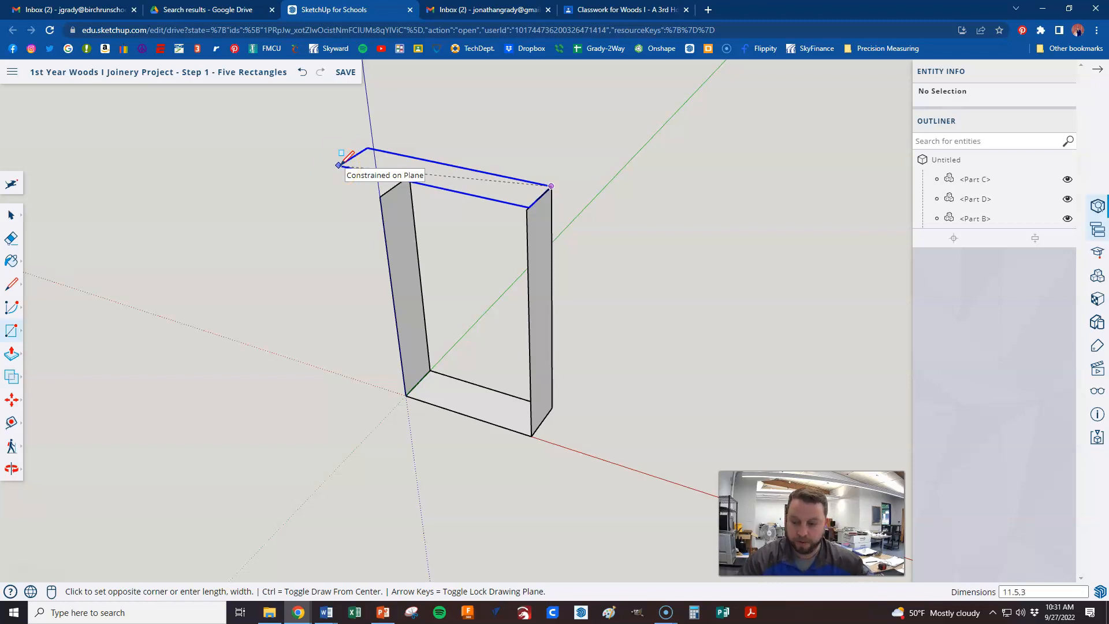
key("Return")
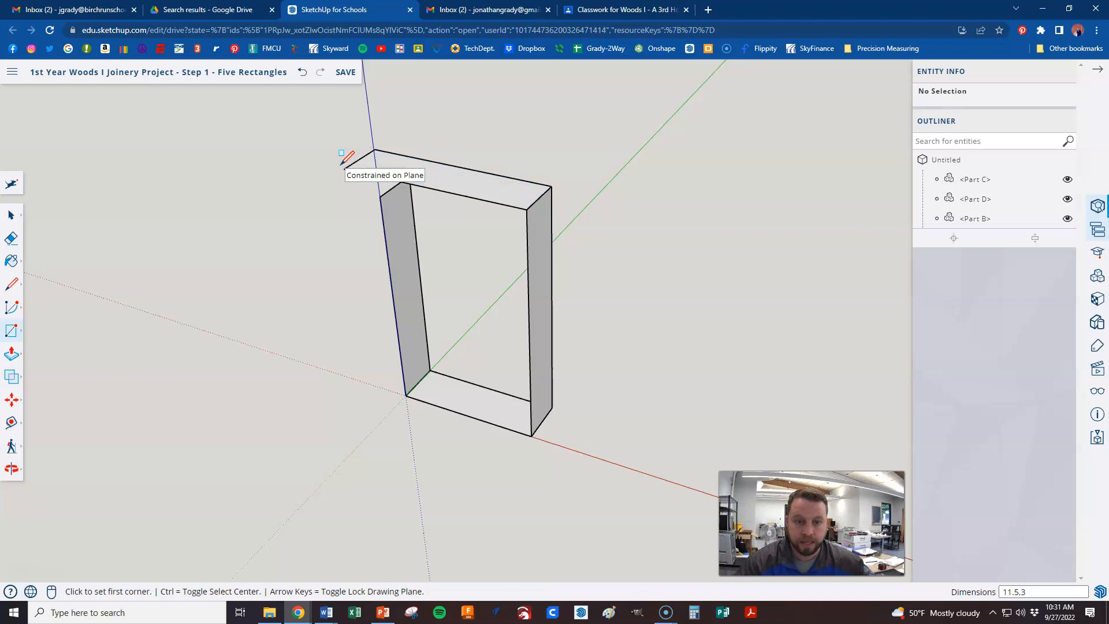
Check the top piece's label in the reference image and make the top rectangle a component named Part A
left_click(612, 10)
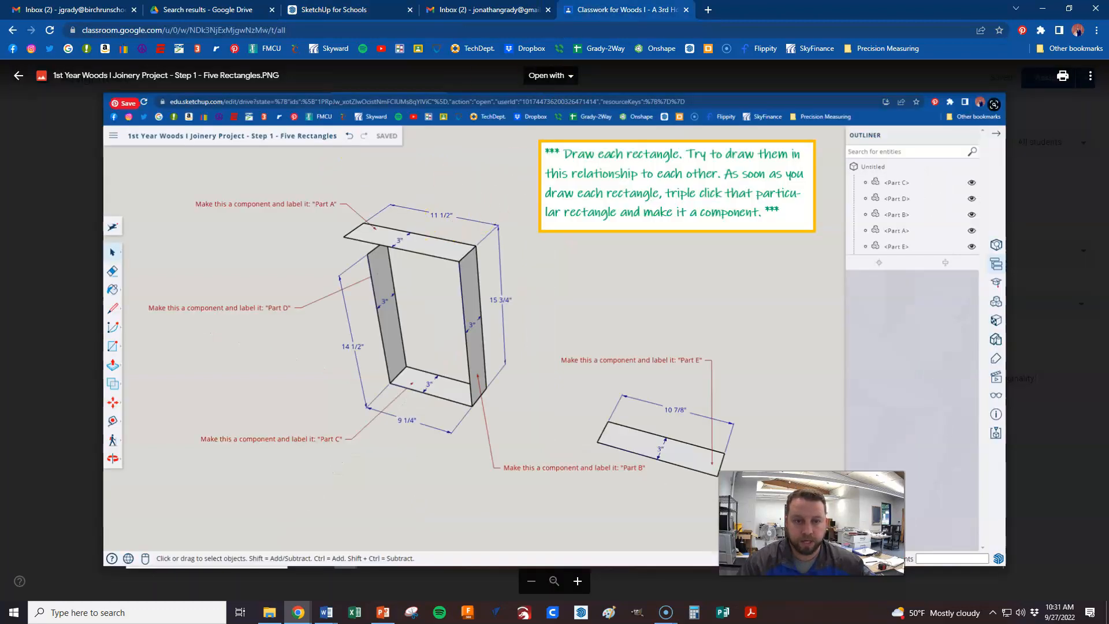
left_click(360, 8)
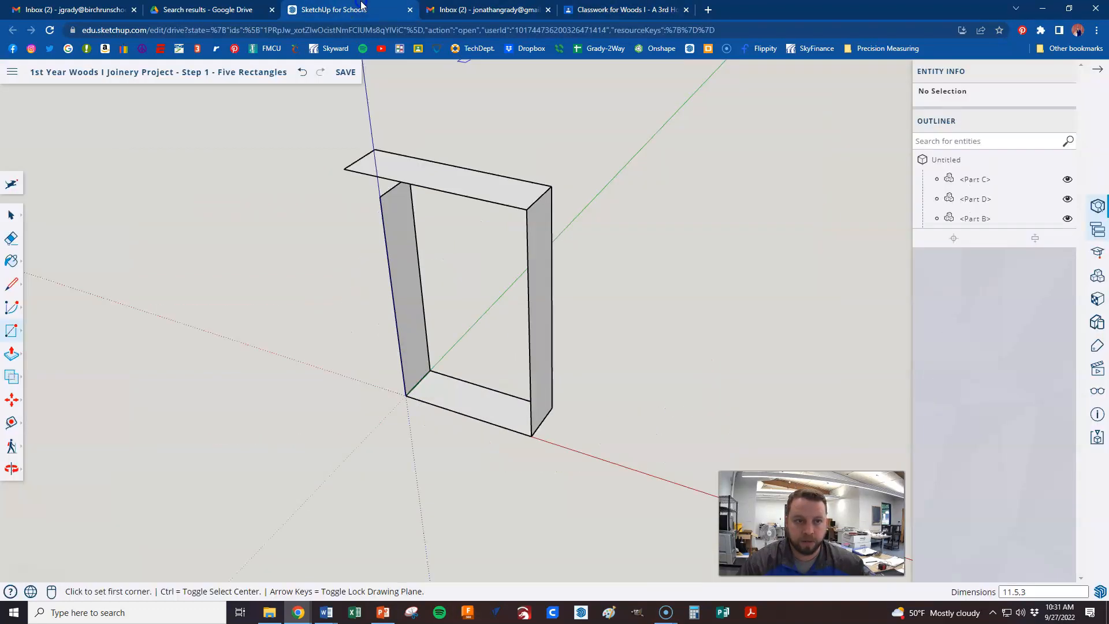
left_click(11, 216)
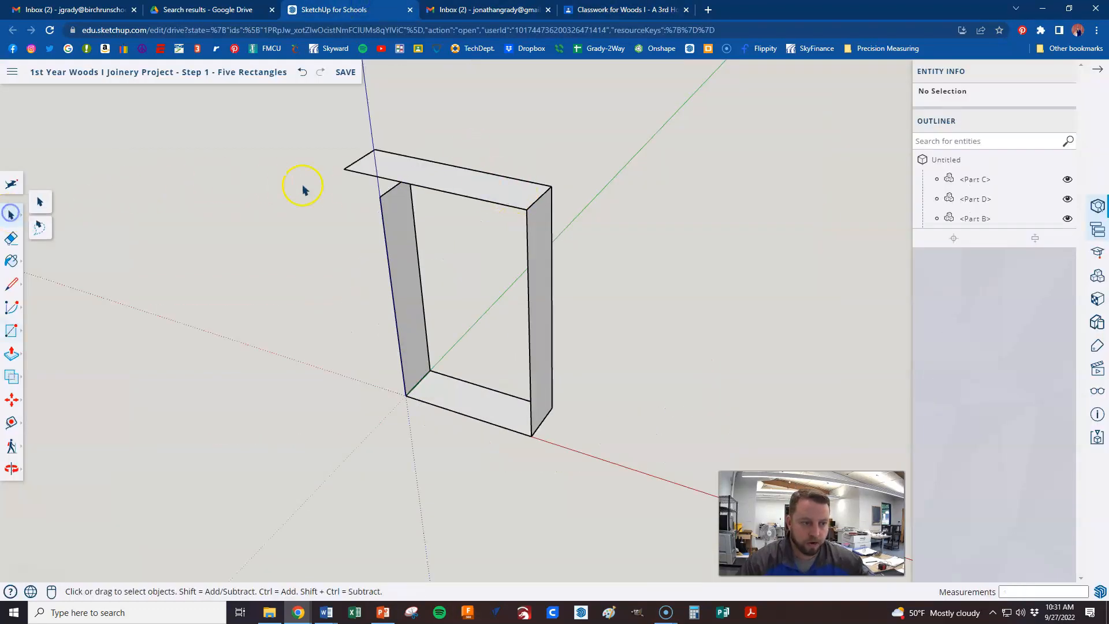
double_click(444, 182)
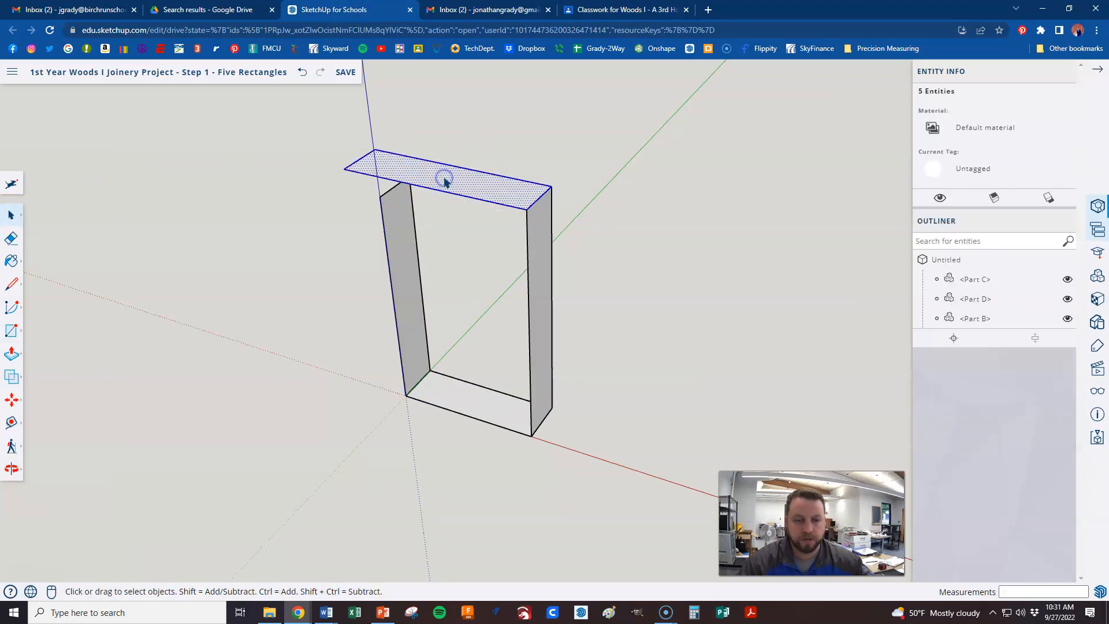
right_click(445, 181)
left_click(499, 341)
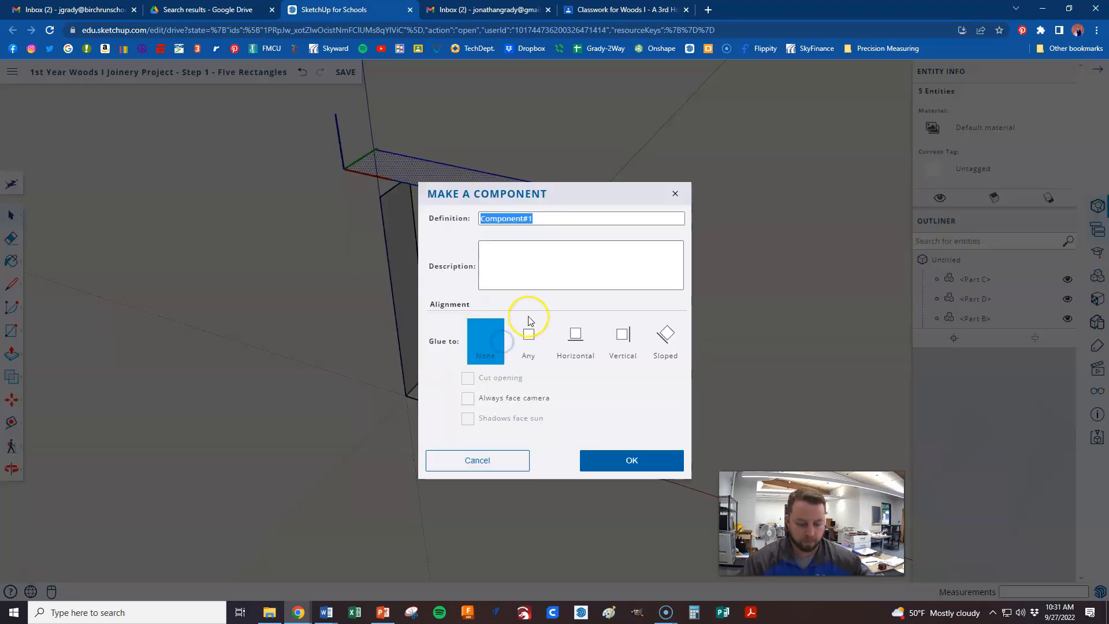
type("Part A")
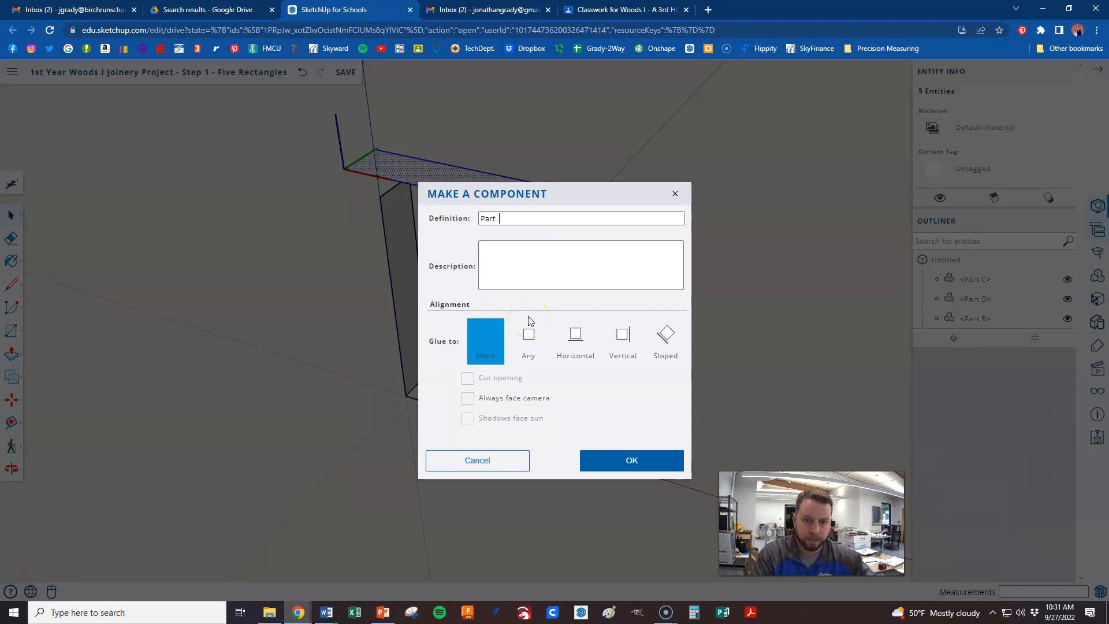
left_click(624, 455)
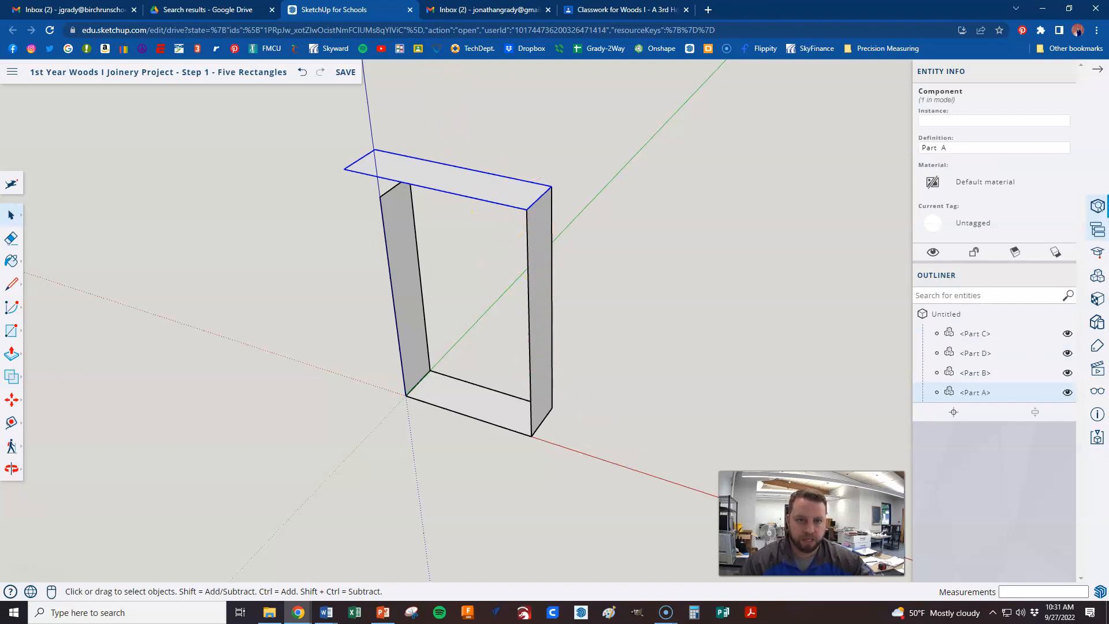
Check the separate piece in the reference image and draw a 10 7/8 by 3 inch horizontal rectangle along the red axis, away from the frame
left_click(598, 11)
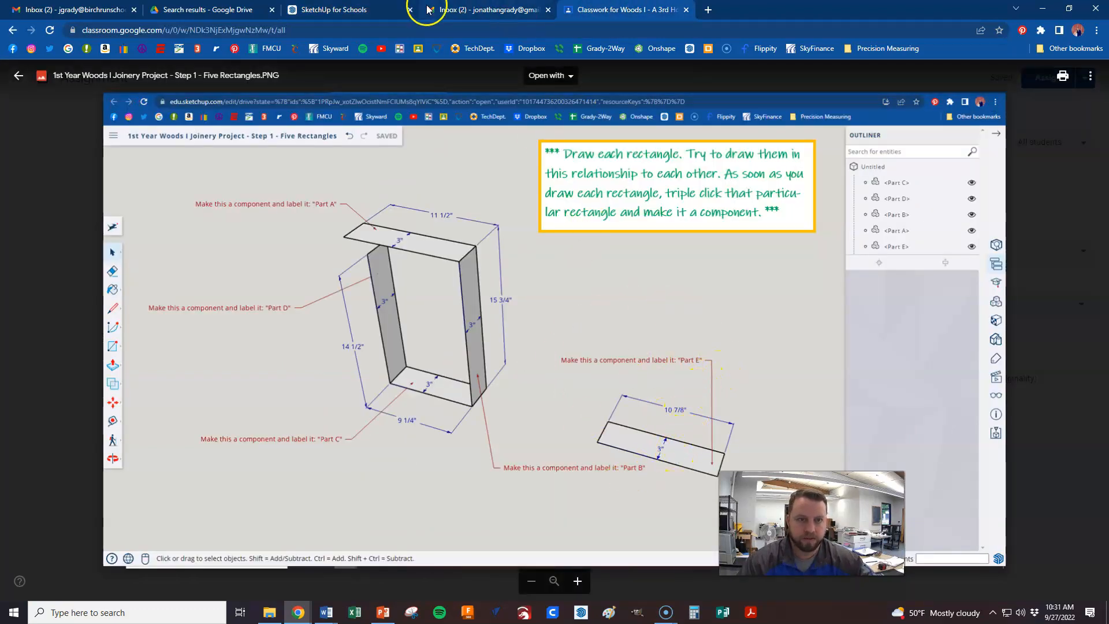
left_click(349, 10)
key("r")
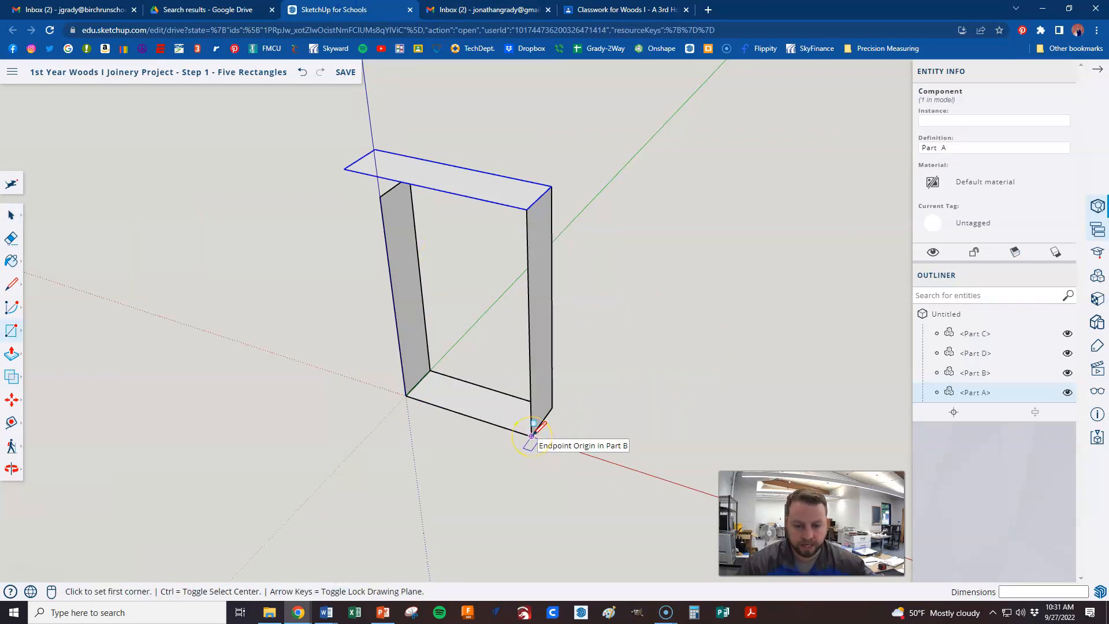
scroll(531, 436, "down", 3)
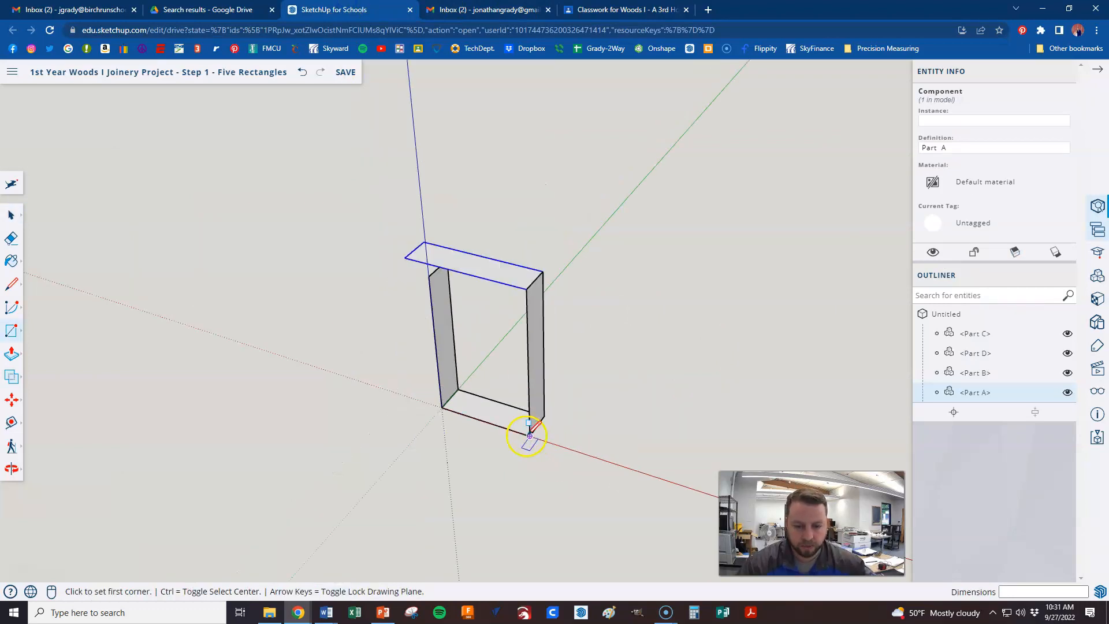
left_click(593, 456)
scroll(601, 445, "down", 5)
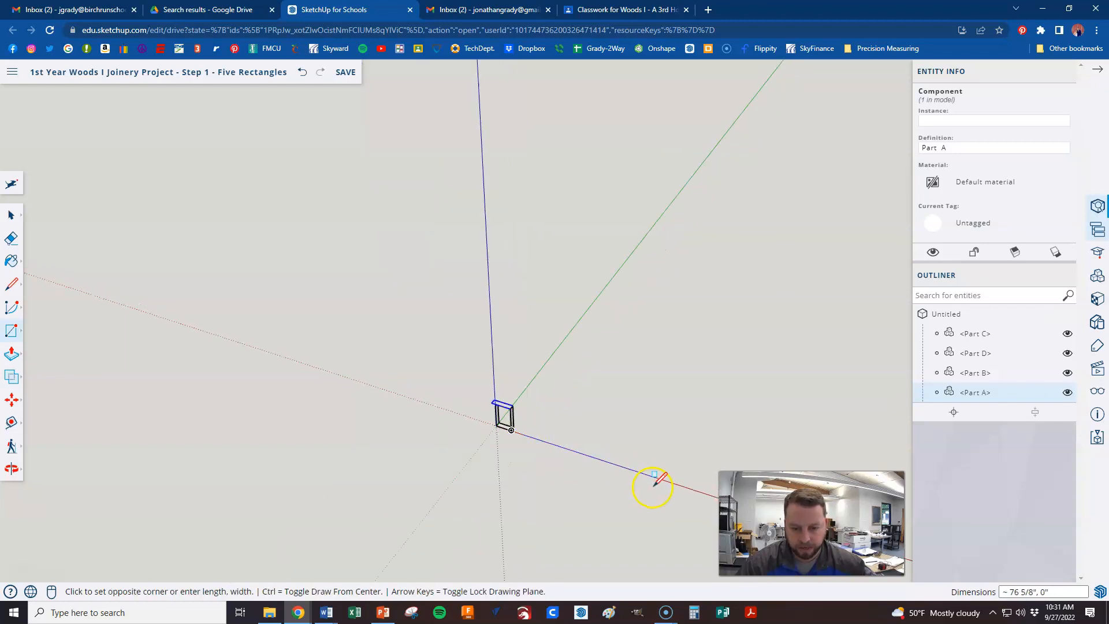
scroll(652, 487, "up", 4)
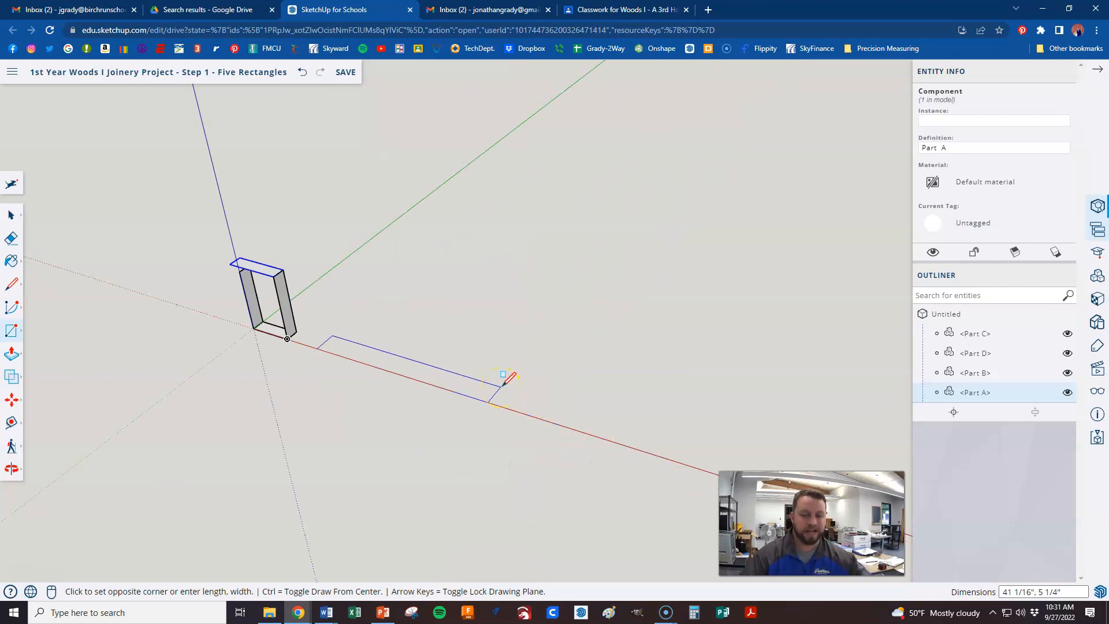
key("Up")
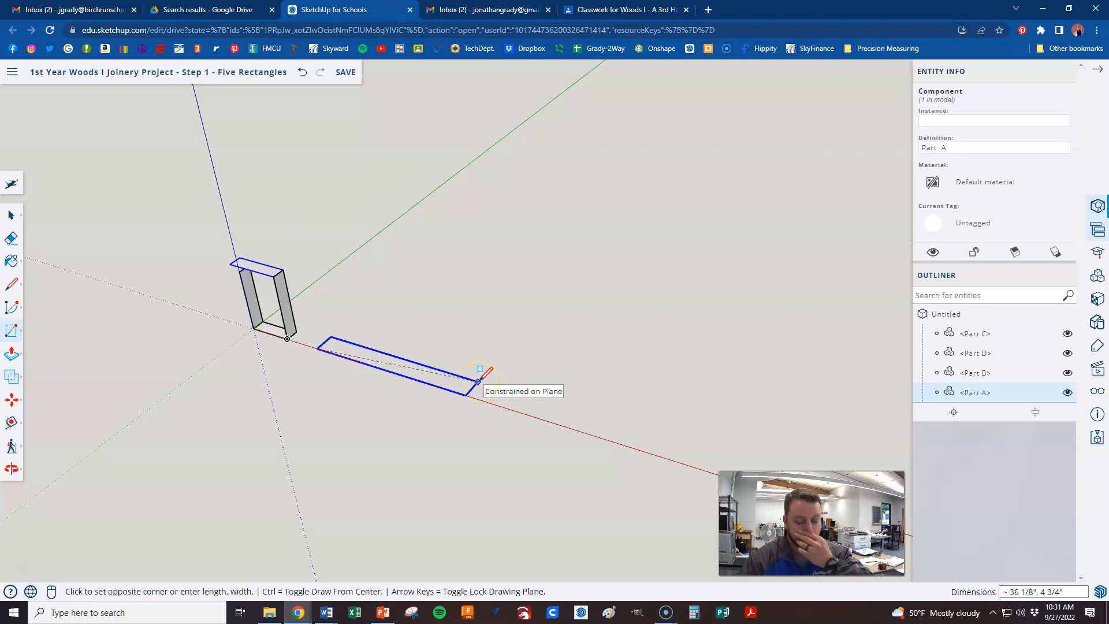
type("10")
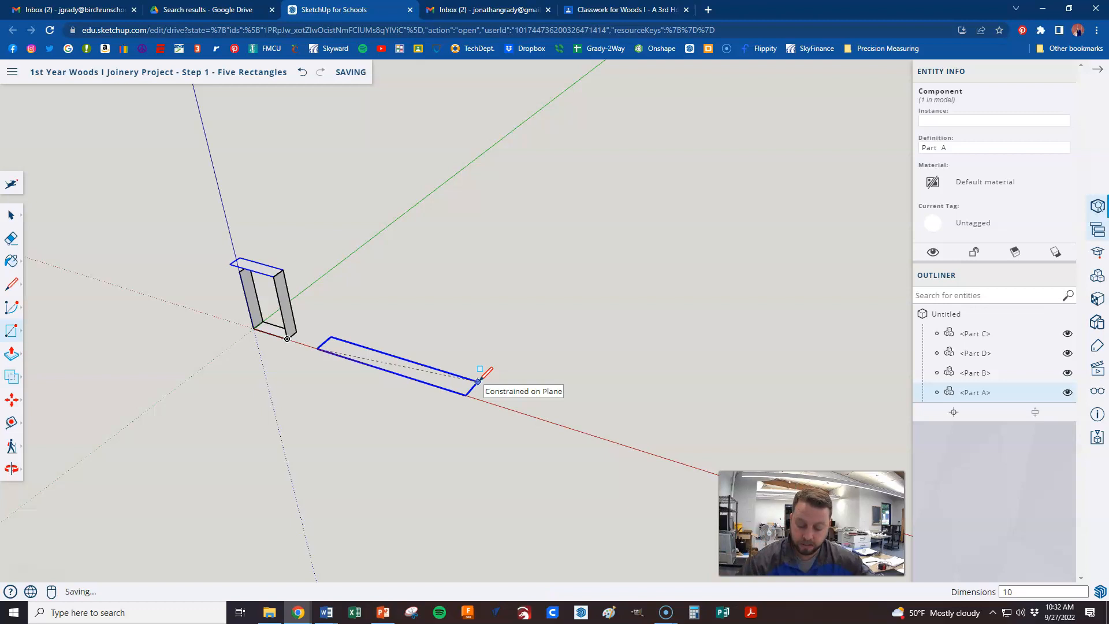
type("8,3")
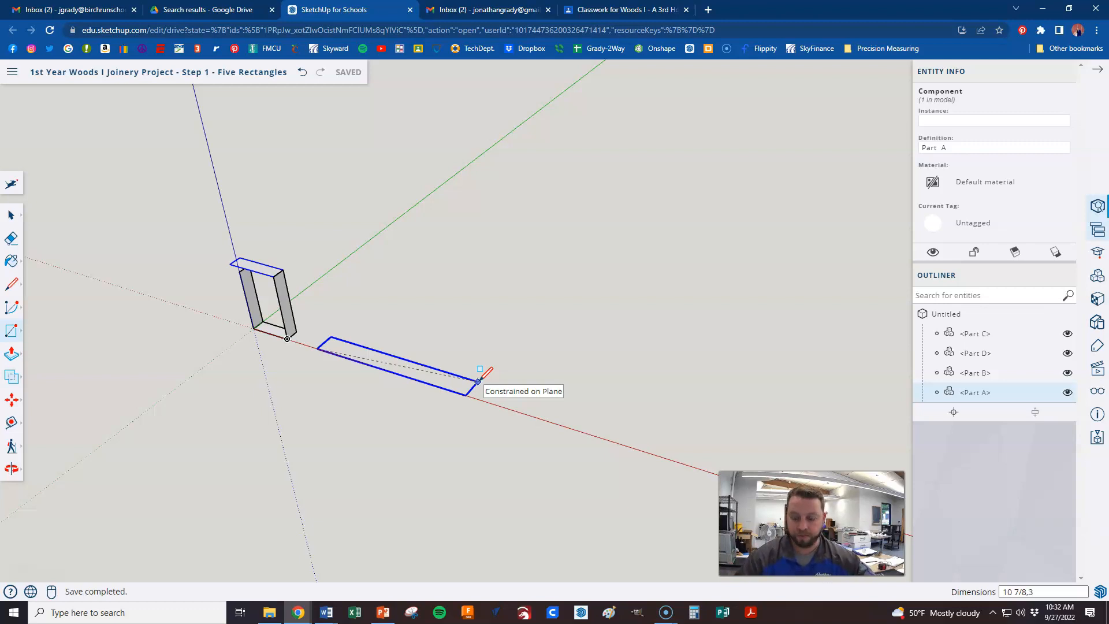
key("Return")
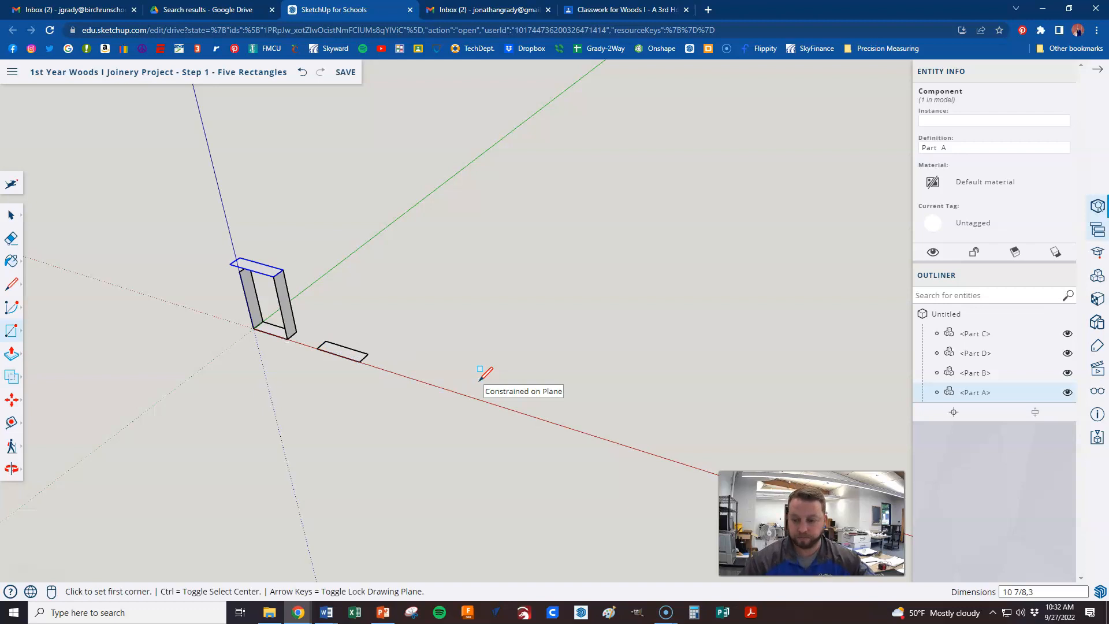
Make the separate ground rectangle a component named Part E
scroll(355, 359, "up", 5)
key("space")
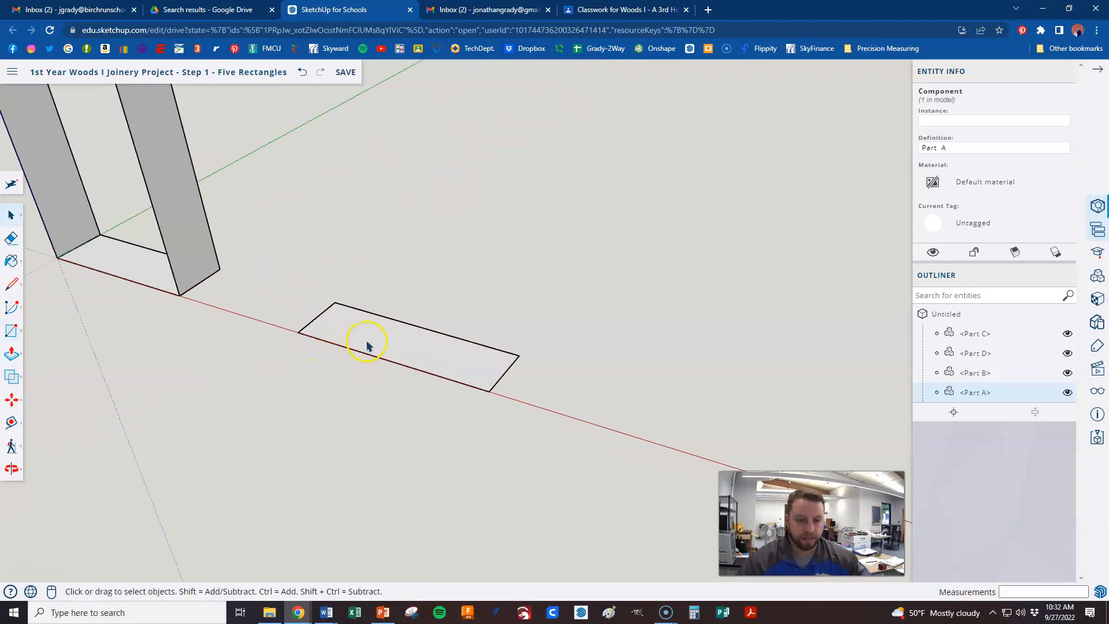
double_click(379, 331)
right_click(379, 327)
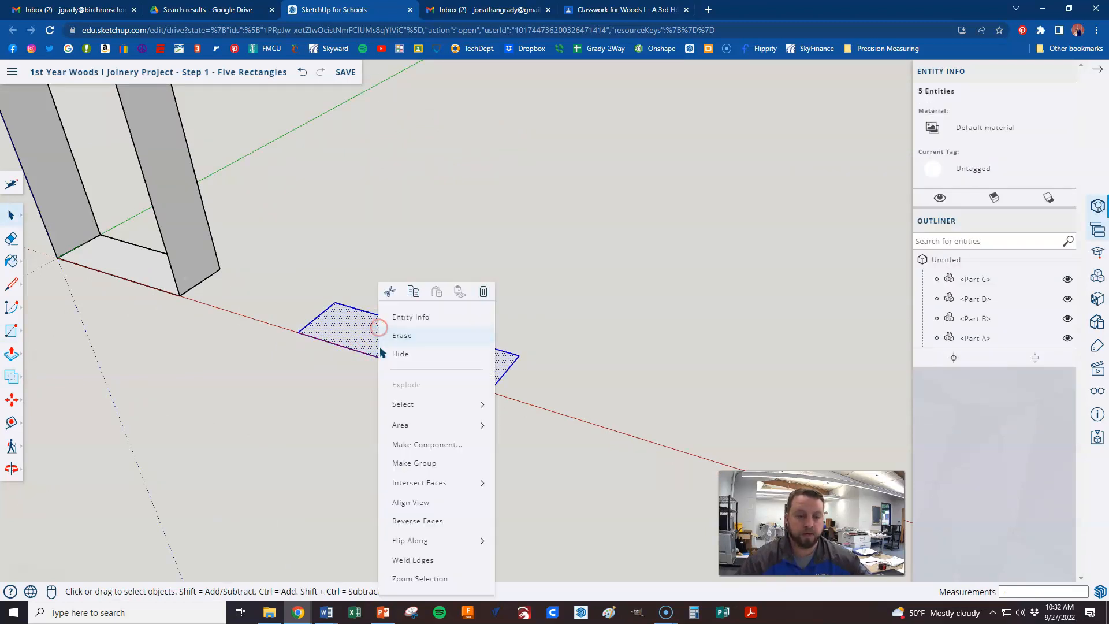
left_click(431, 444)
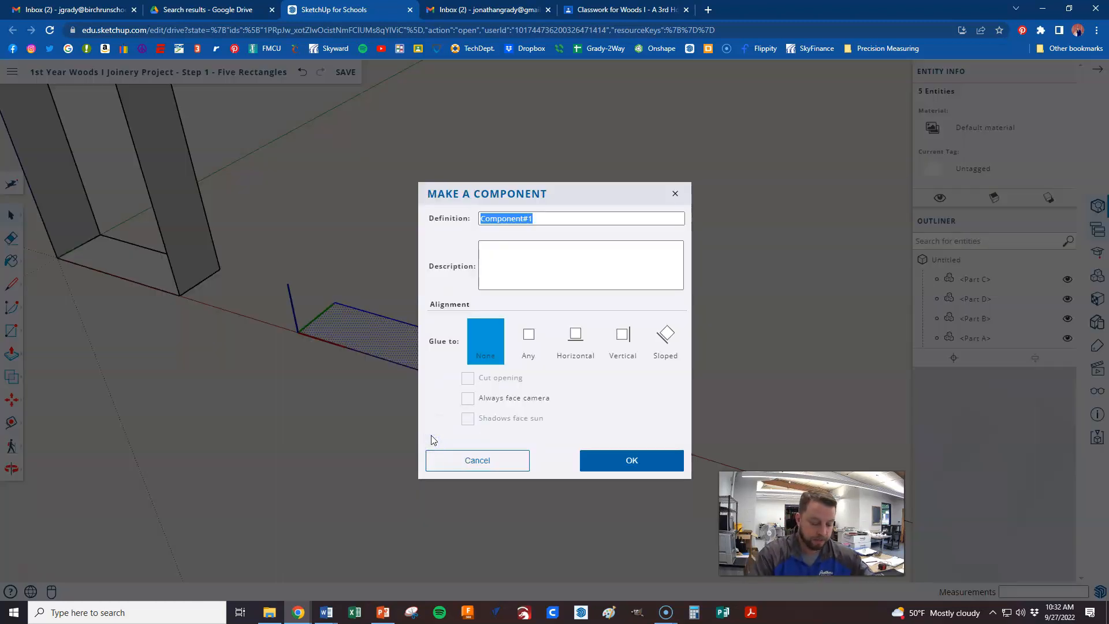
type("Part")
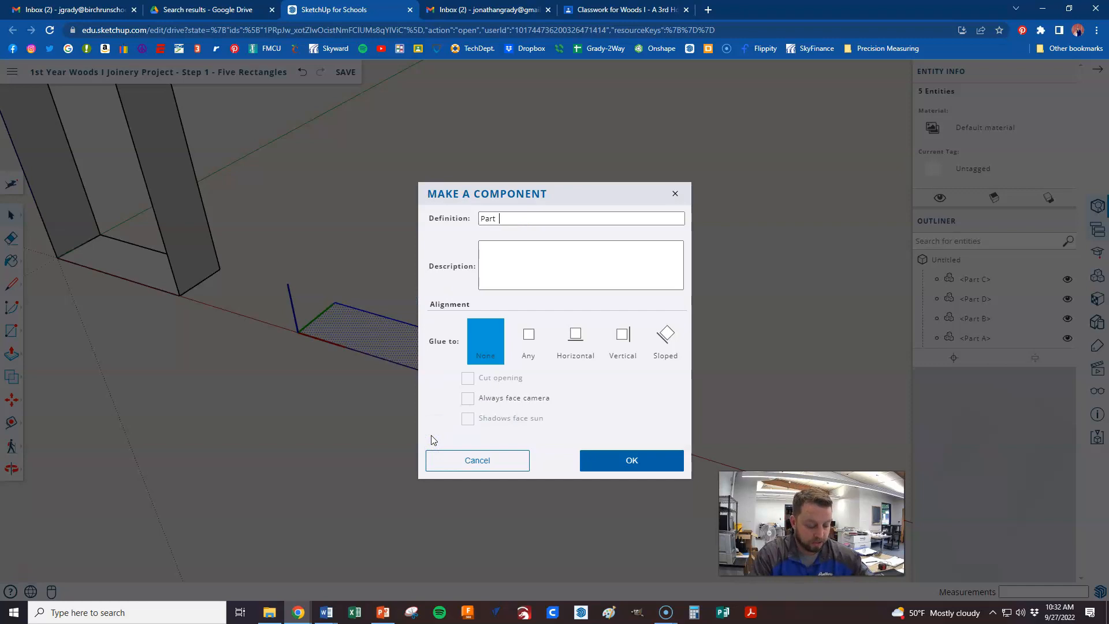
type(" E")
left_click(601, 460)
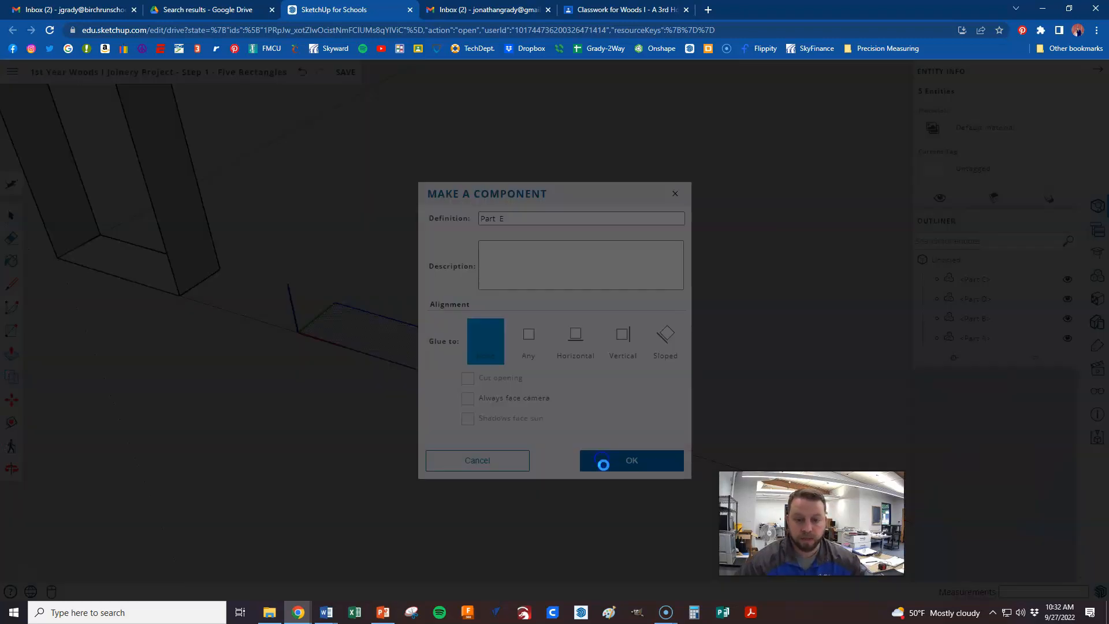
scroll(630, 473, "down", 3)
scroll(387, 381, "up", 2)
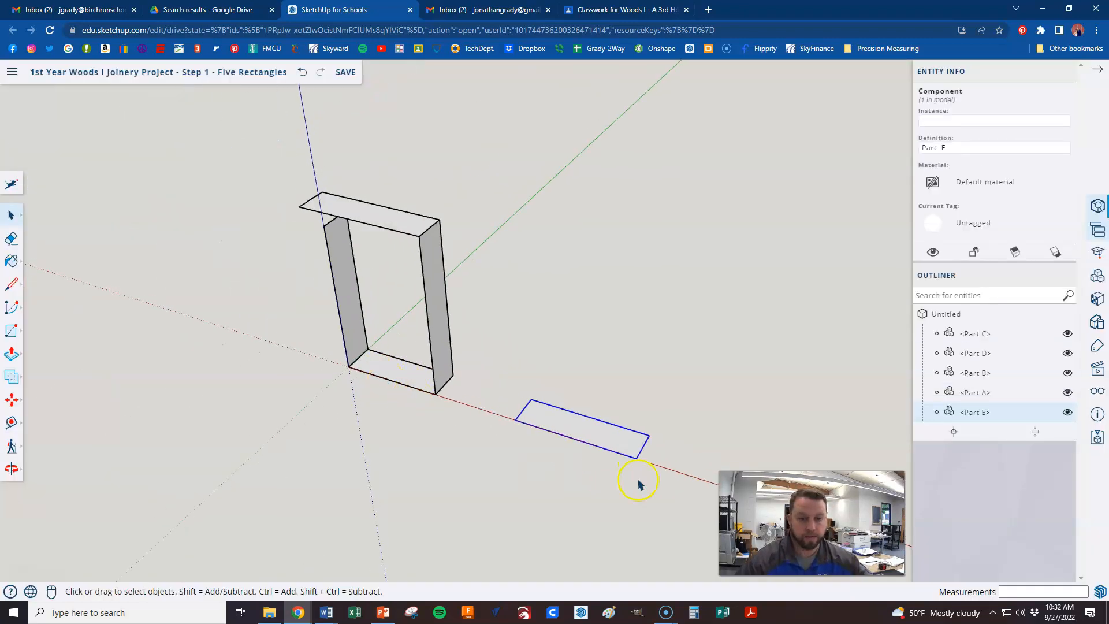
scroll(635, 452, "up", 2)
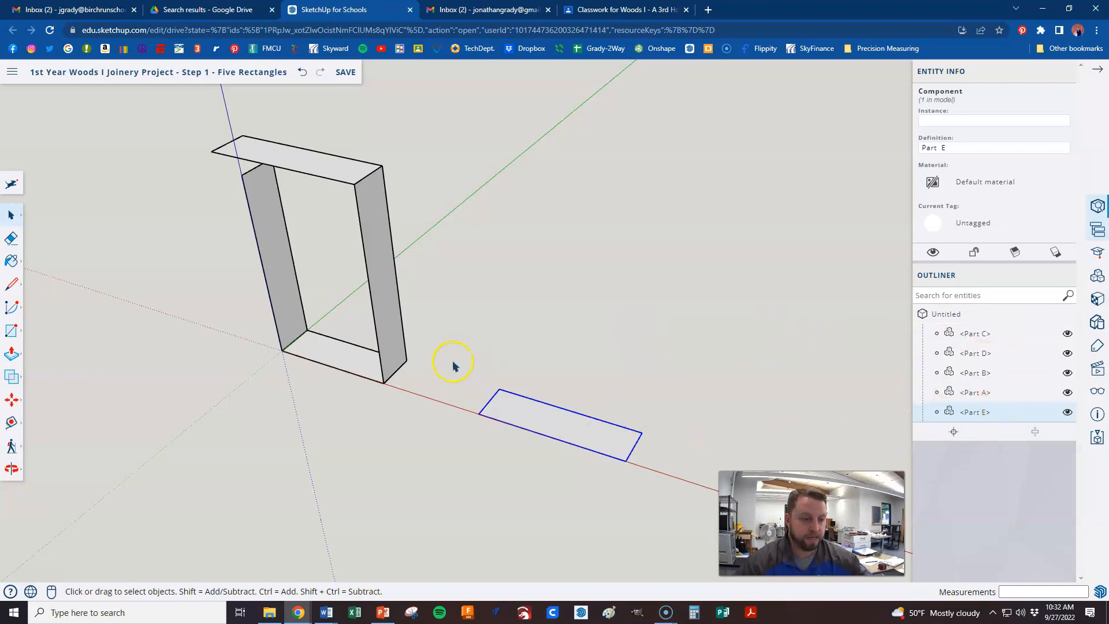
Dimension Part E's length along its back edge and its width at the end farthest from the frame
left_click(12, 426)
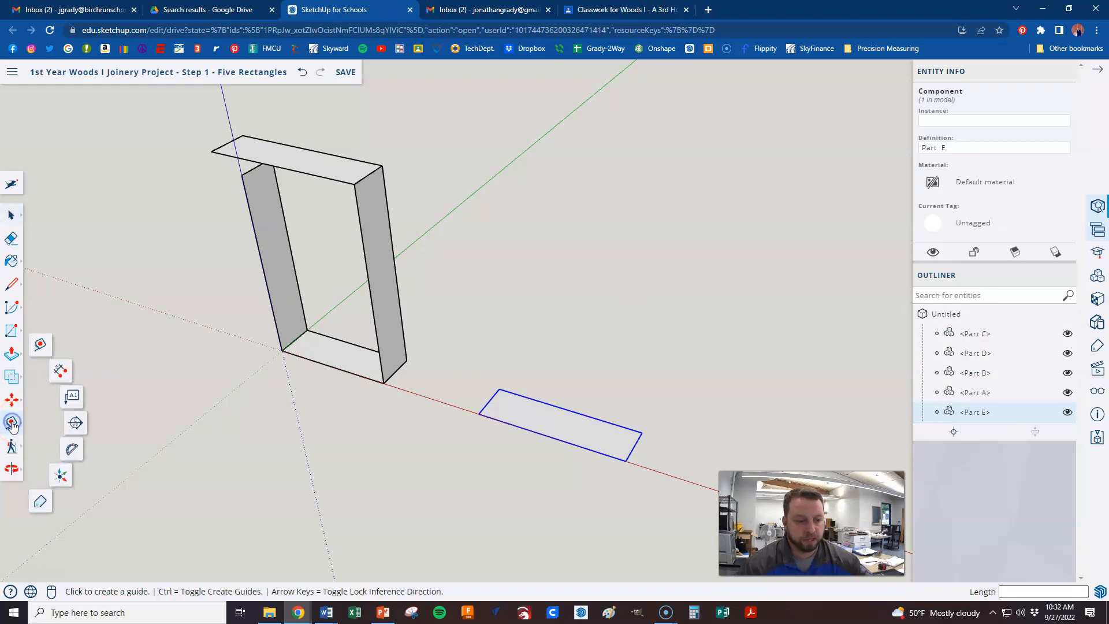
left_click(62, 369)
left_click(358, 390)
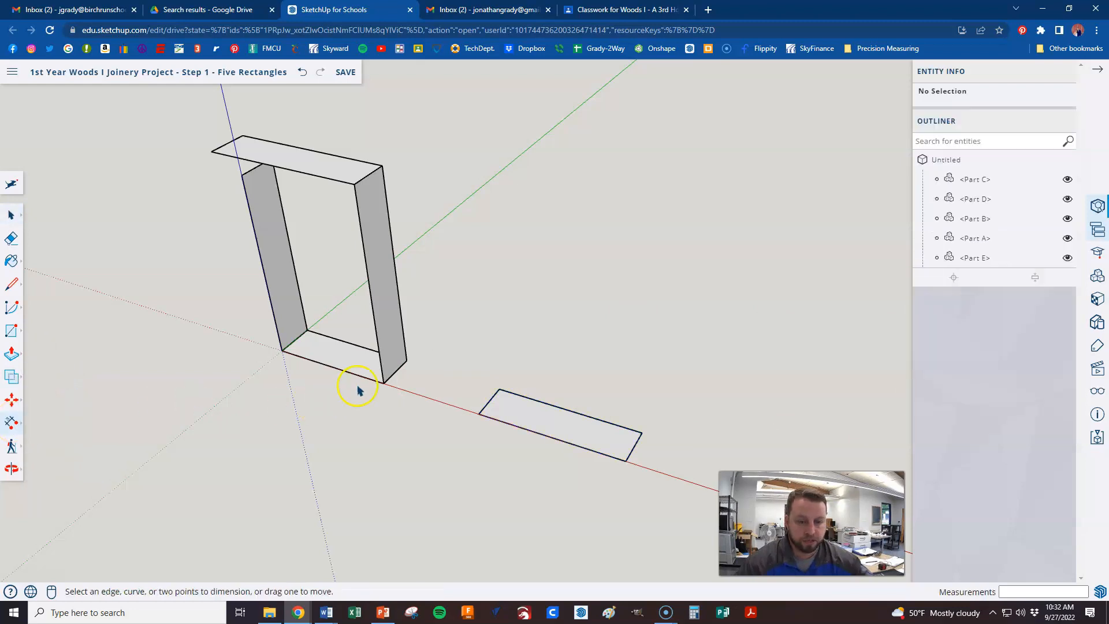
left_click(502, 390)
left_click(643, 433)
left_click(662, 399)
left_click(643, 434)
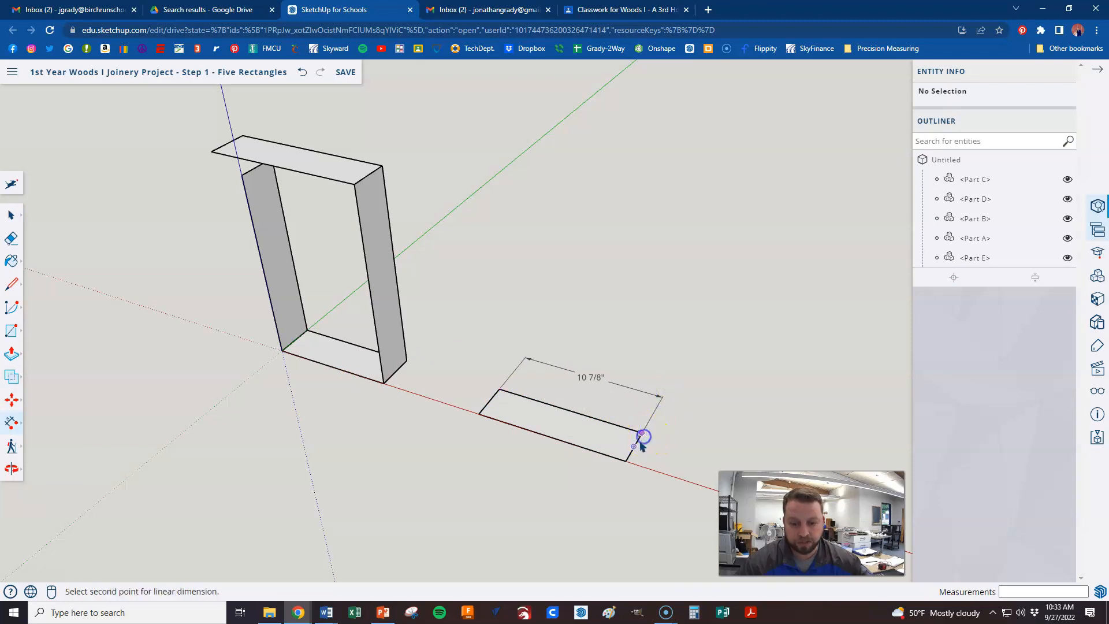
left_click(626, 461)
left_click(665, 471)
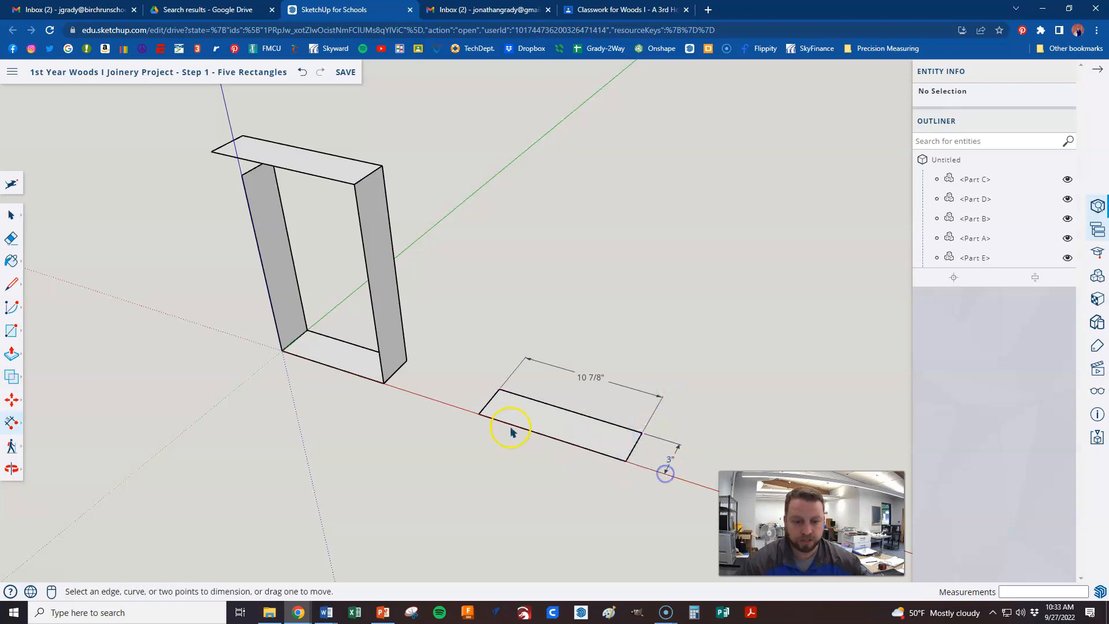
Dimension Part B's width at its base and its full height along the back edge, placing both outside the frame
left_click(407, 361)
left_click(384, 382)
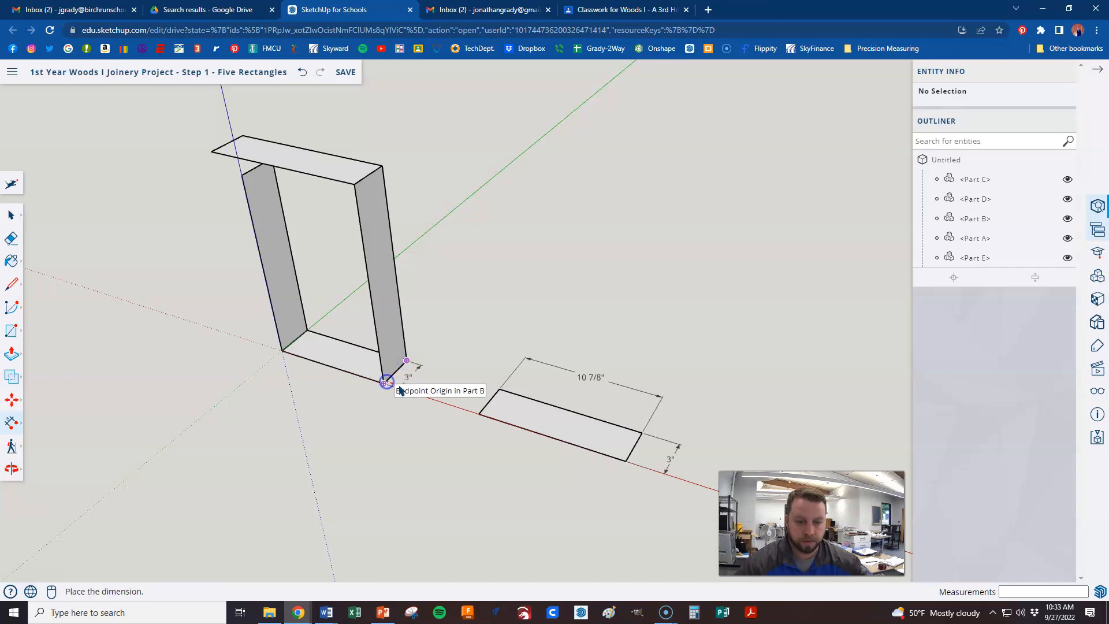
left_click(432, 406)
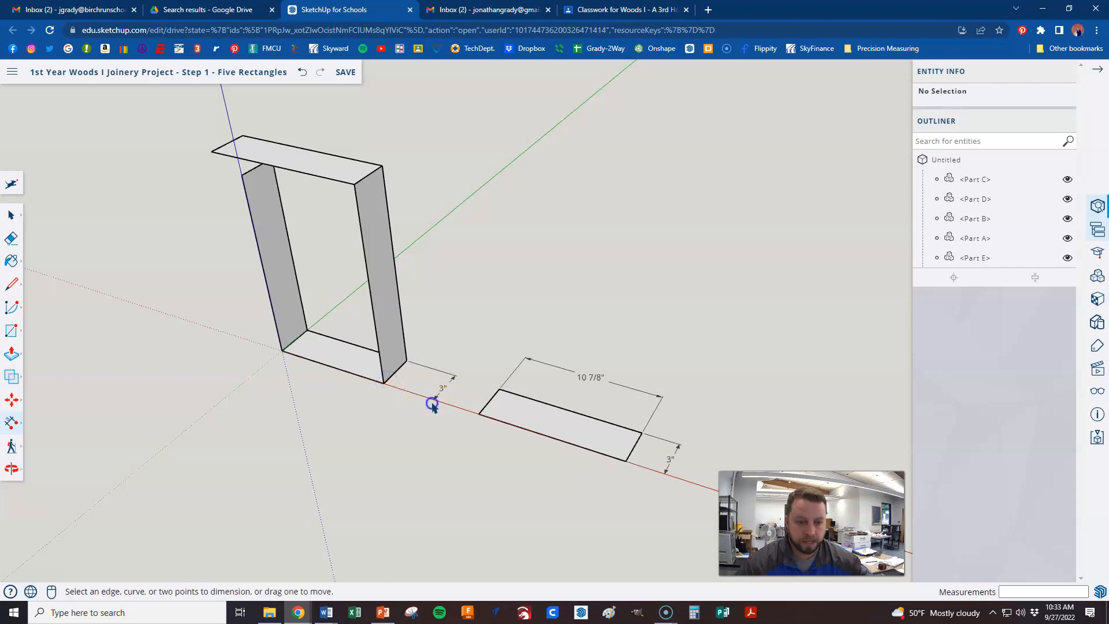
left_click(407, 362)
left_click(382, 165)
left_click(430, 159)
Dimension the lengths of Part A and Part C and the height of Part D, placing all three outside the frame
left_click(382, 165)
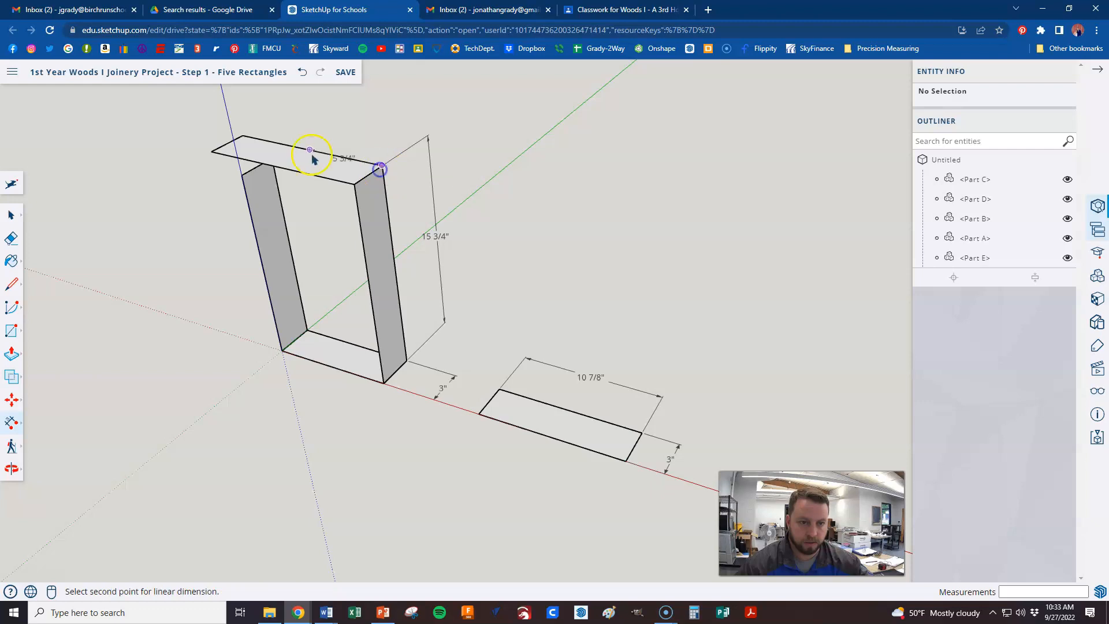
left_click(243, 135)
left_click(348, 118)
left_click(384, 383)
left_click(282, 350)
left_click(258, 386)
left_click(281, 351)
left_click(242, 178)
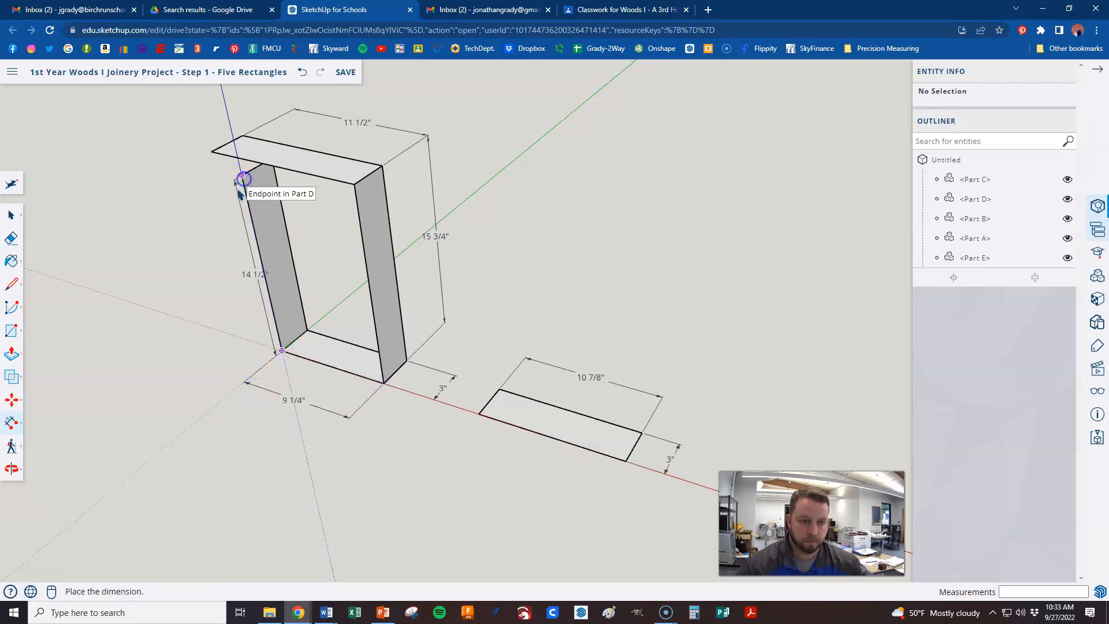
left_click(205, 220)
scroll(305, 462, "down", 1)
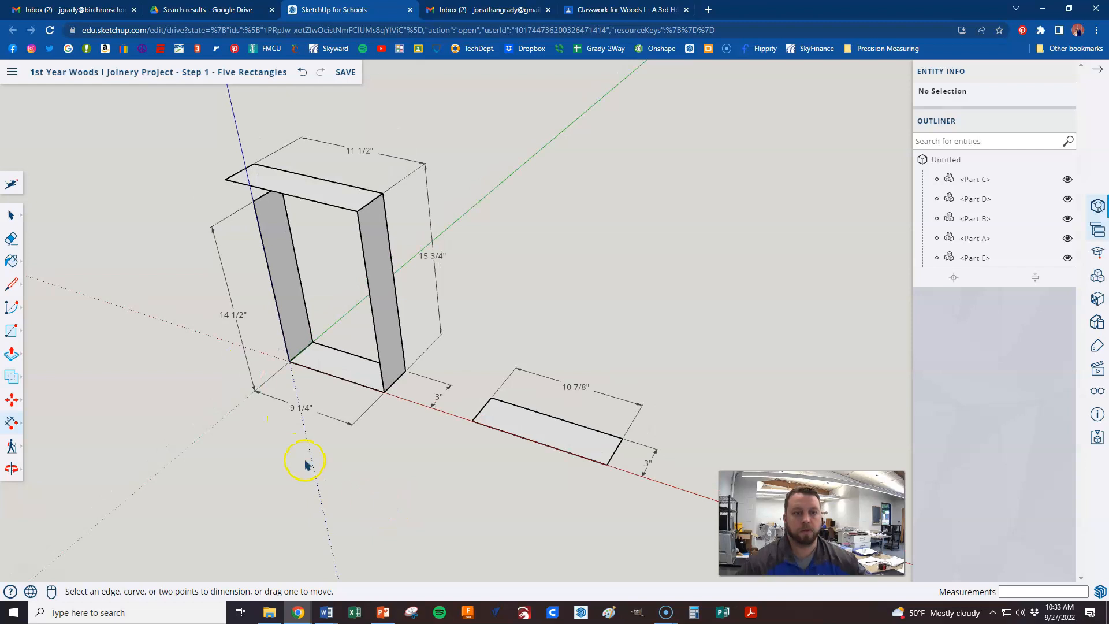
Save the model and purge all unused items
left_click(354, 73)
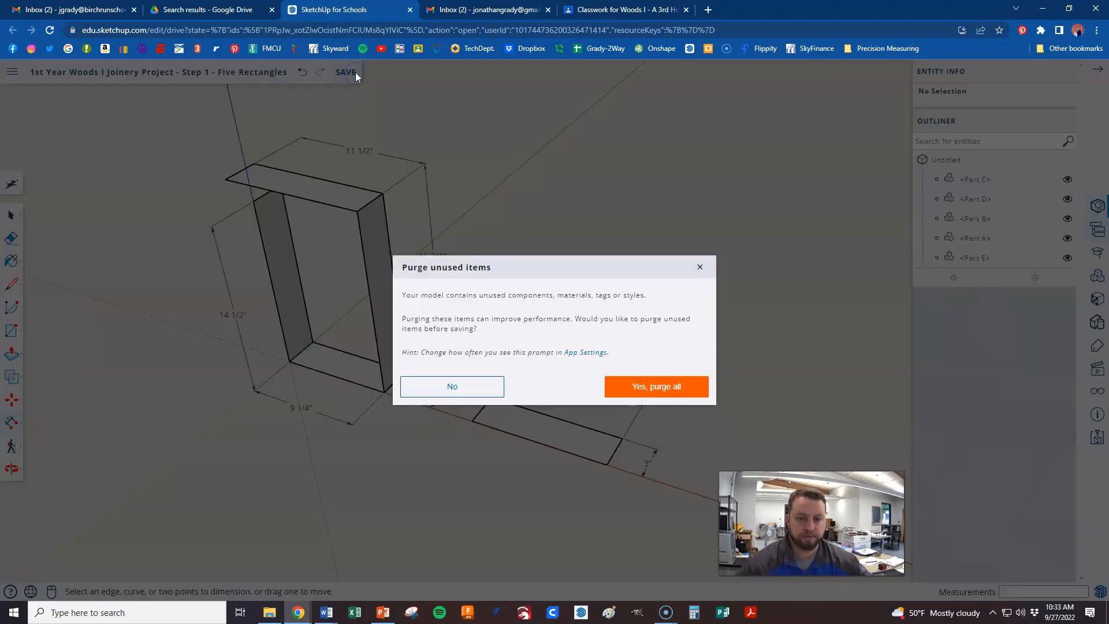
left_click(672, 386)
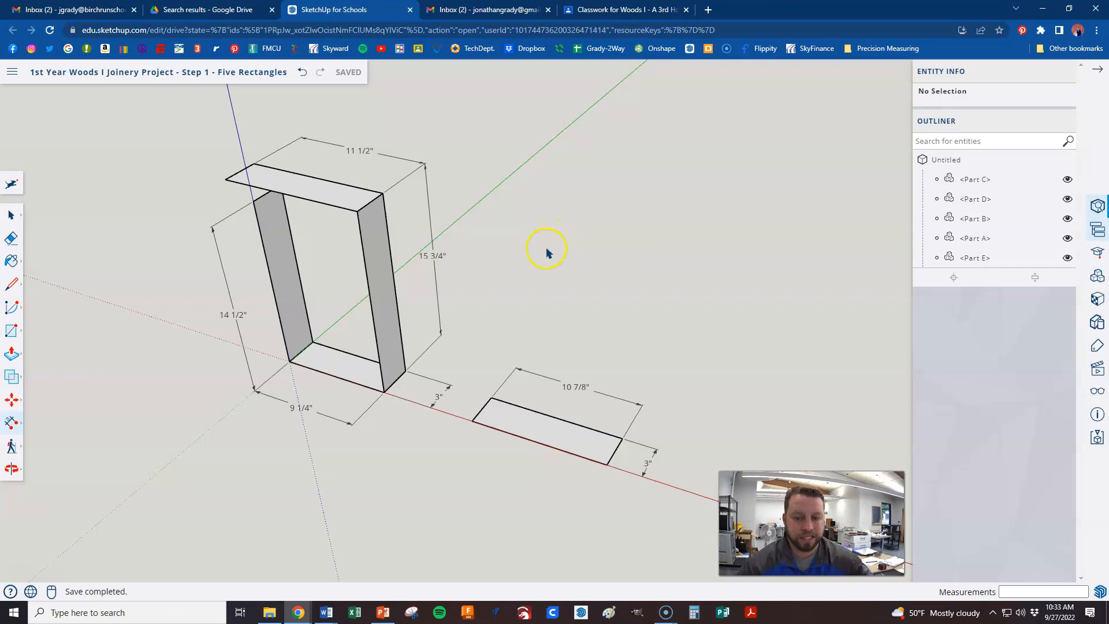
Open Snipping Tool and capture the whole SketchUp modelling window, including the dimensioned drawing and the list of parts
left_click(114, 613)
type("snip")
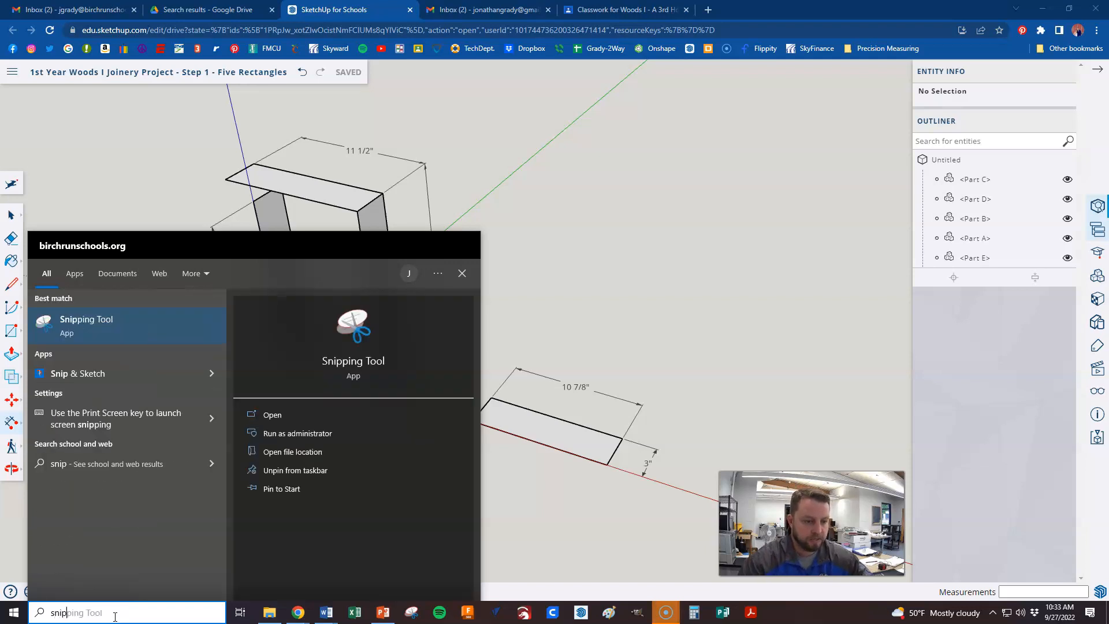
left_click(356, 362)
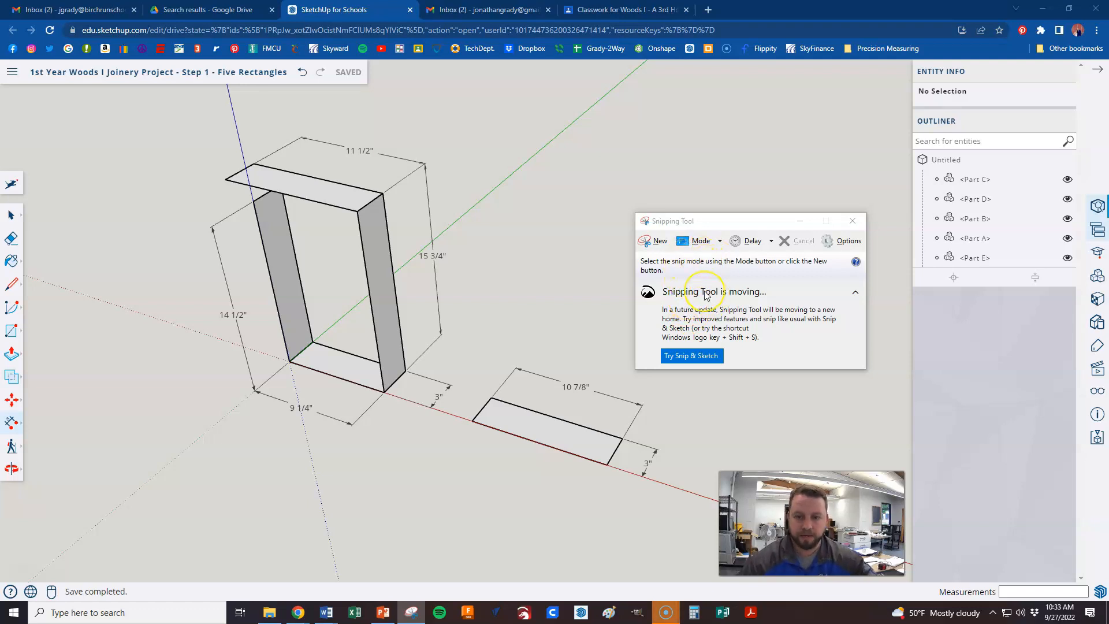
left_click(656, 243)
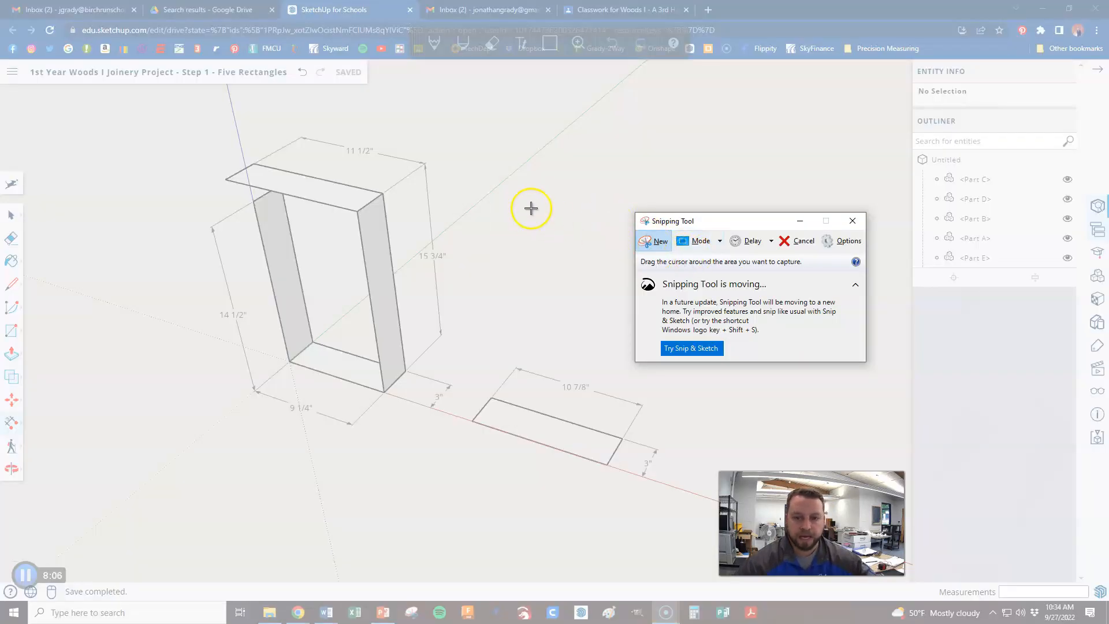
left_click(720, 242)
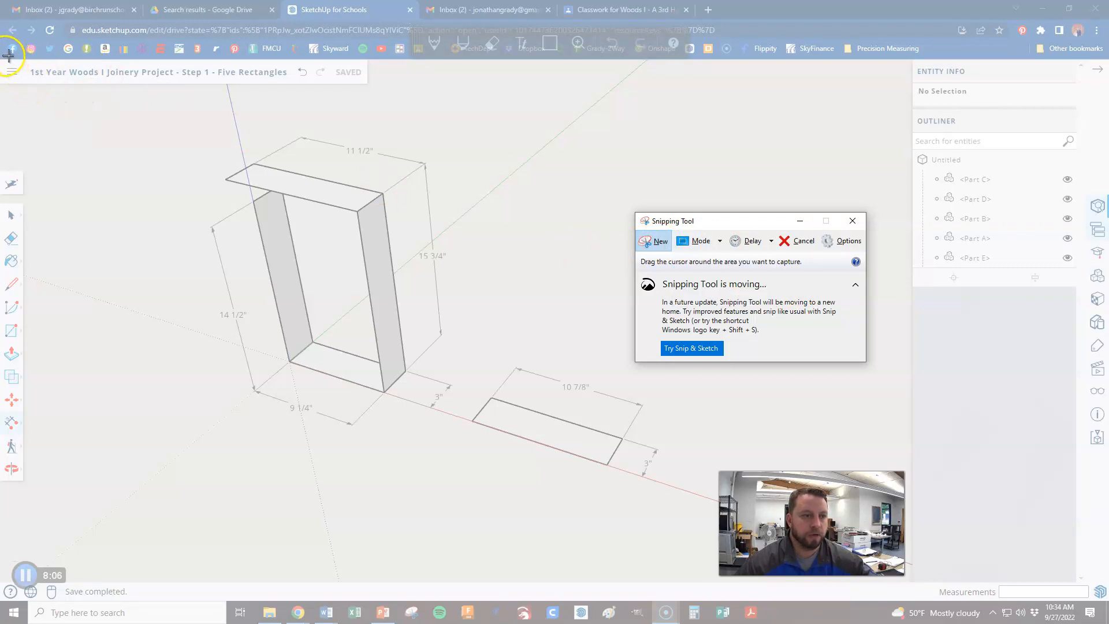
mouse_move(1, 58)
left_mouse_down()
mouse_move(255, 92)
mouse_move(345, 87)
mouse_move(468, 301)
mouse_move(835, 514)
mouse_move(1090, 600)
left_mouse_up()
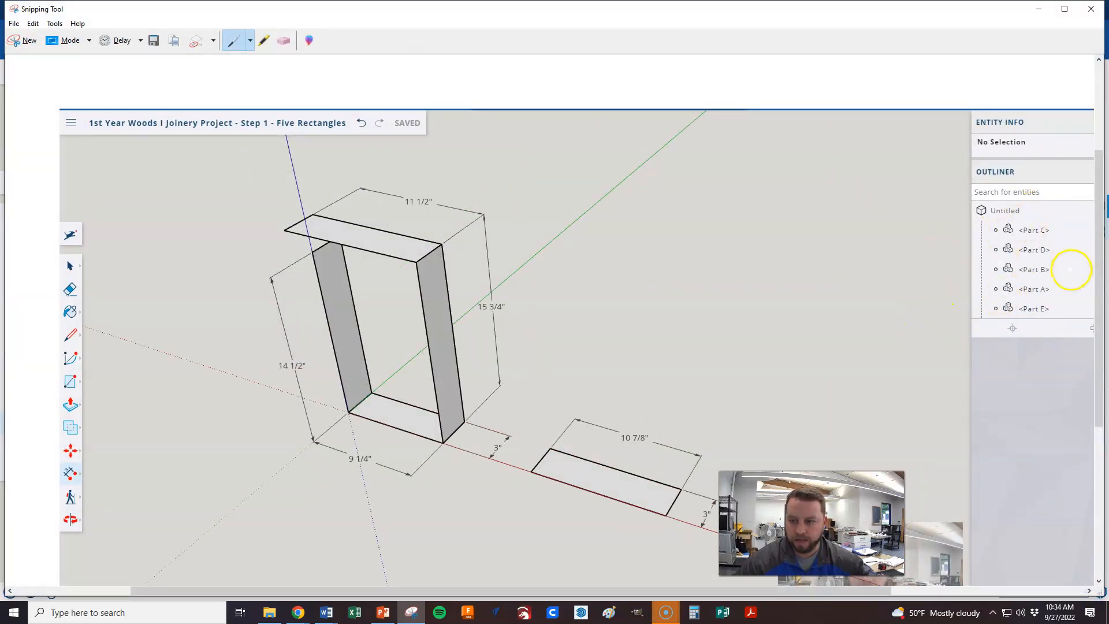
Save the snip as a PNG in Downloads, named Capture followed by a hyphen and the student's last name, and close Snipping Tool
left_click(14, 23)
left_click(38, 53)
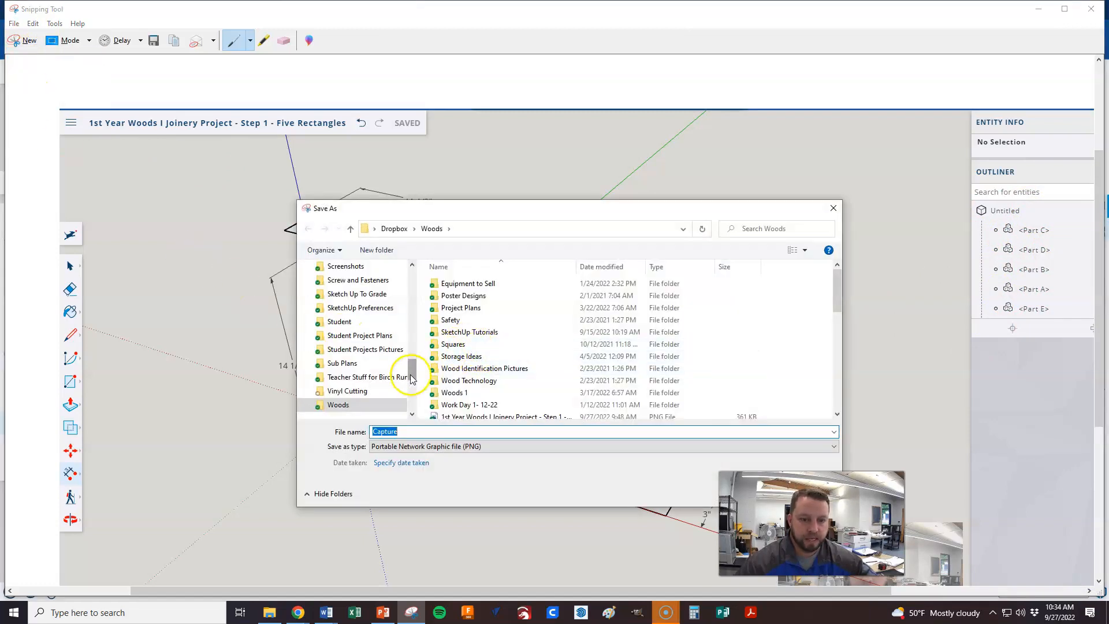
left_click_drag(409, 373, 407, 396)
left_click(344, 293)
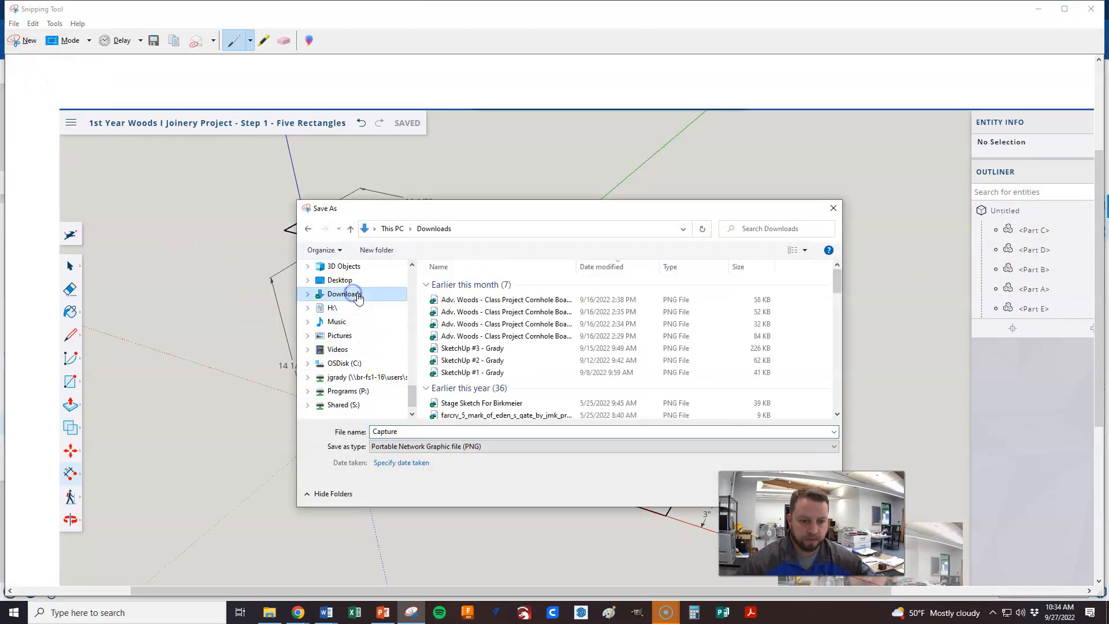
left_click(408, 432)
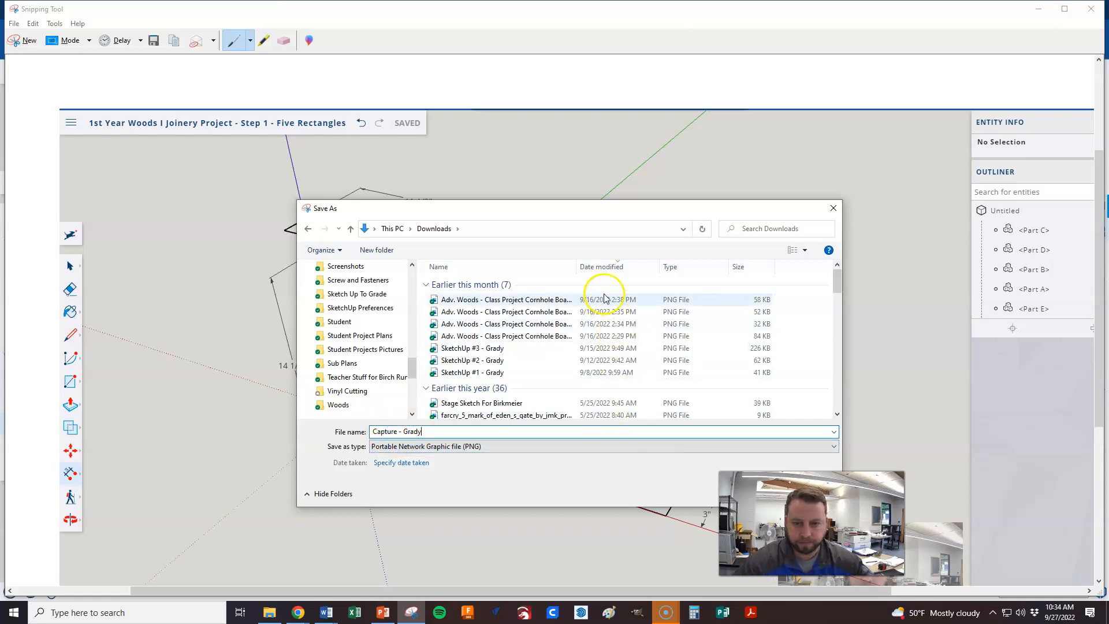
left_click_drag(628, 207, 554, 203)
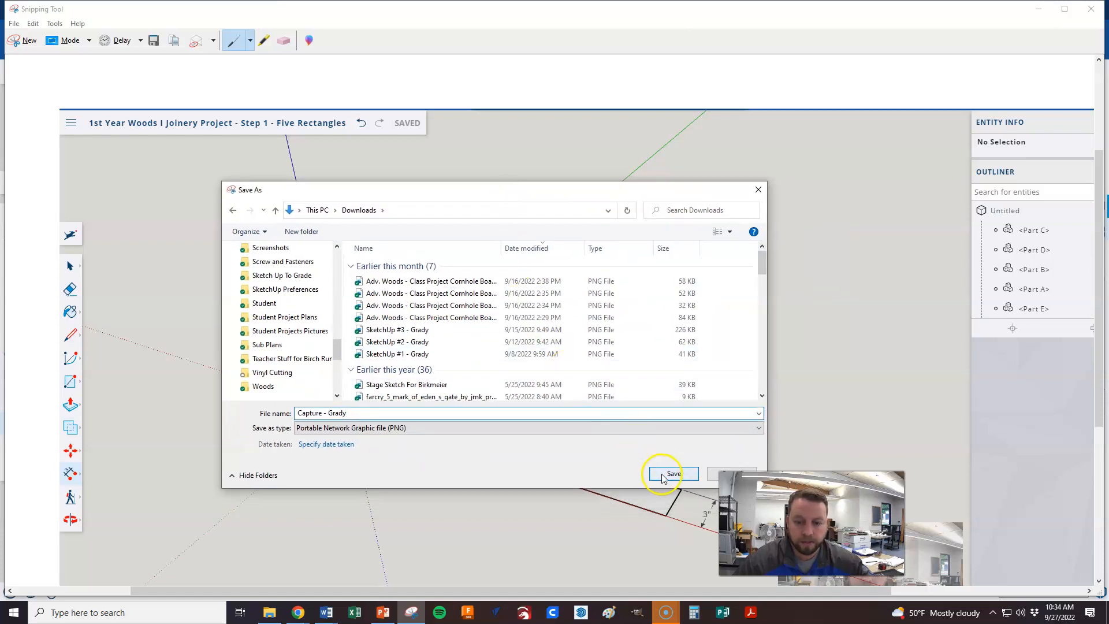
left_click(667, 473)
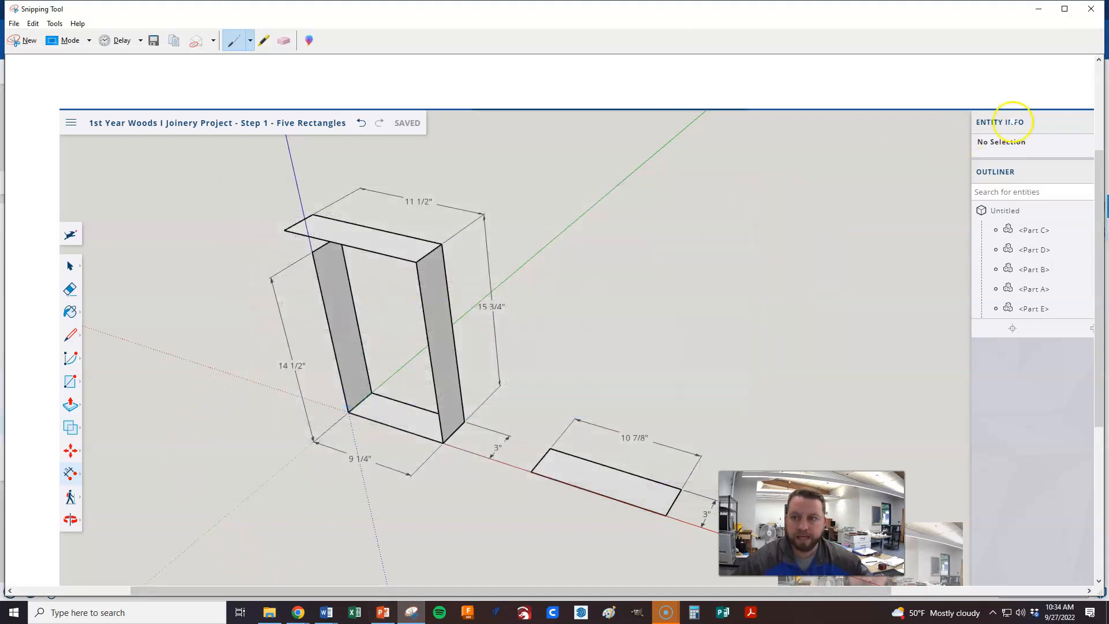
left_click(1090, 9)
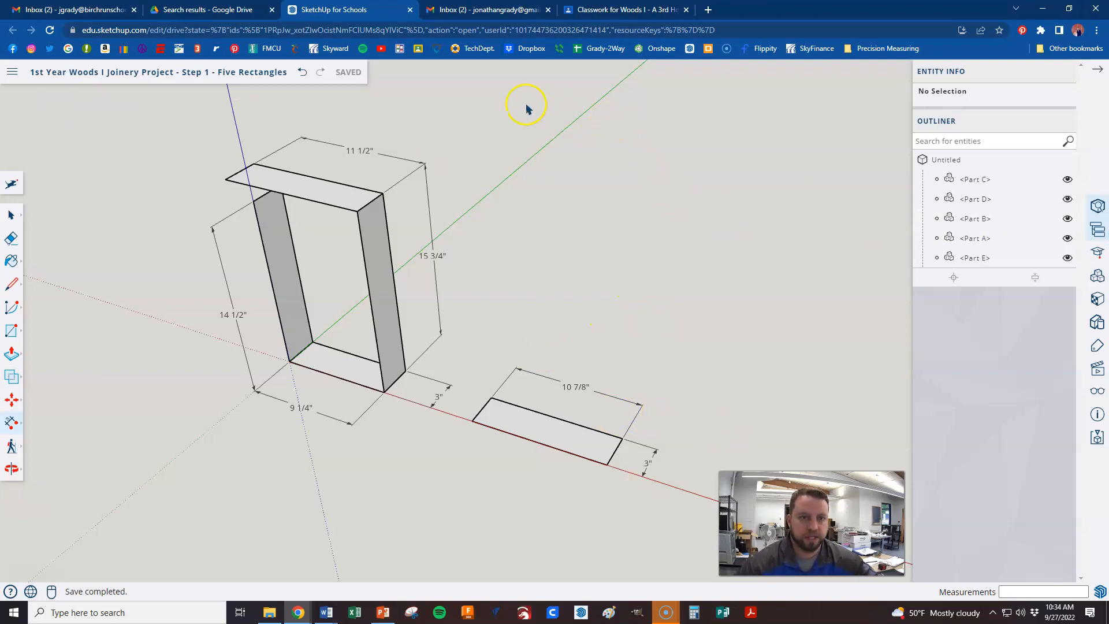
Return to the Google Classroom assignment and close the reference image preview
left_click(601, 10)
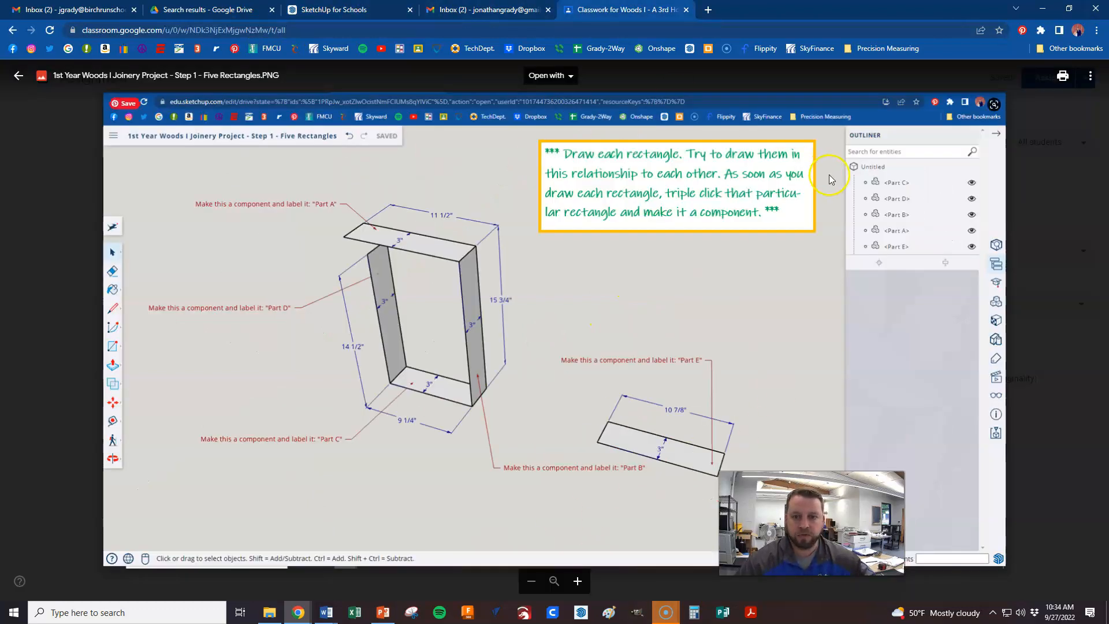
left_click(1076, 164)
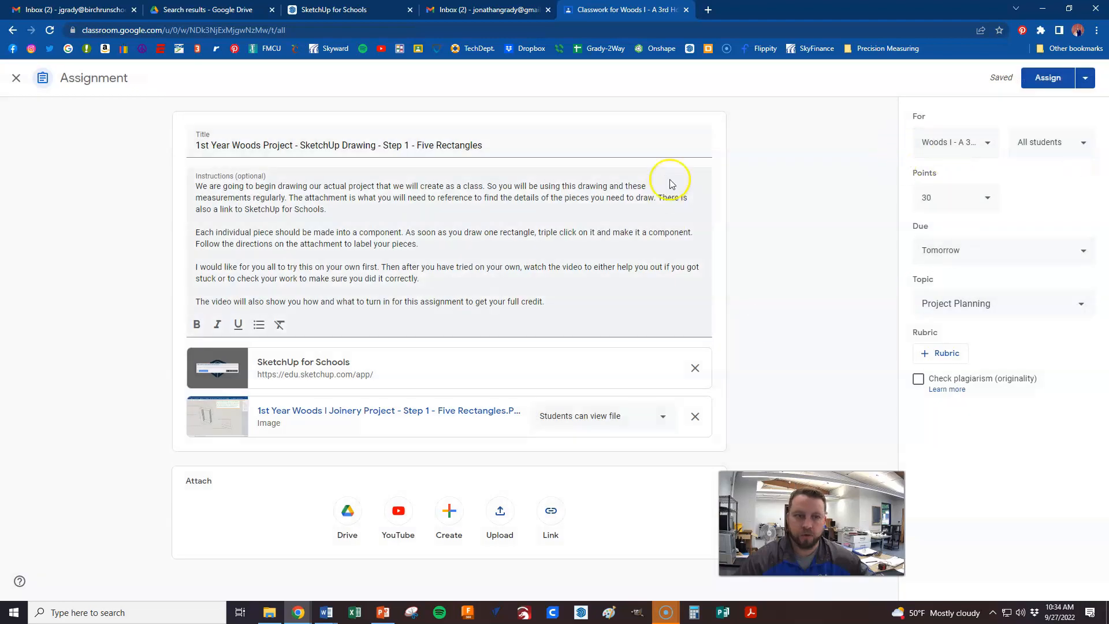